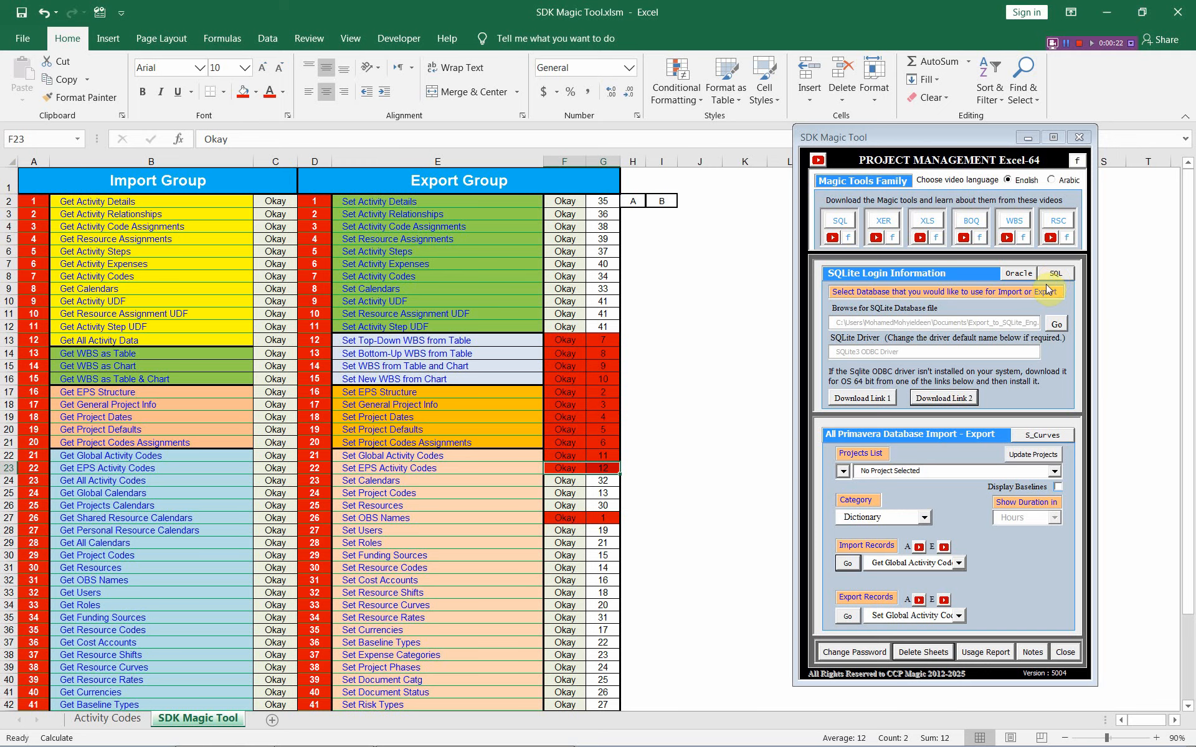
- Import the EPS activity codes from the SQLite database, using the Dictionary category with the Get EPS Activity Codes record type
click(922, 517)
click(922, 527)
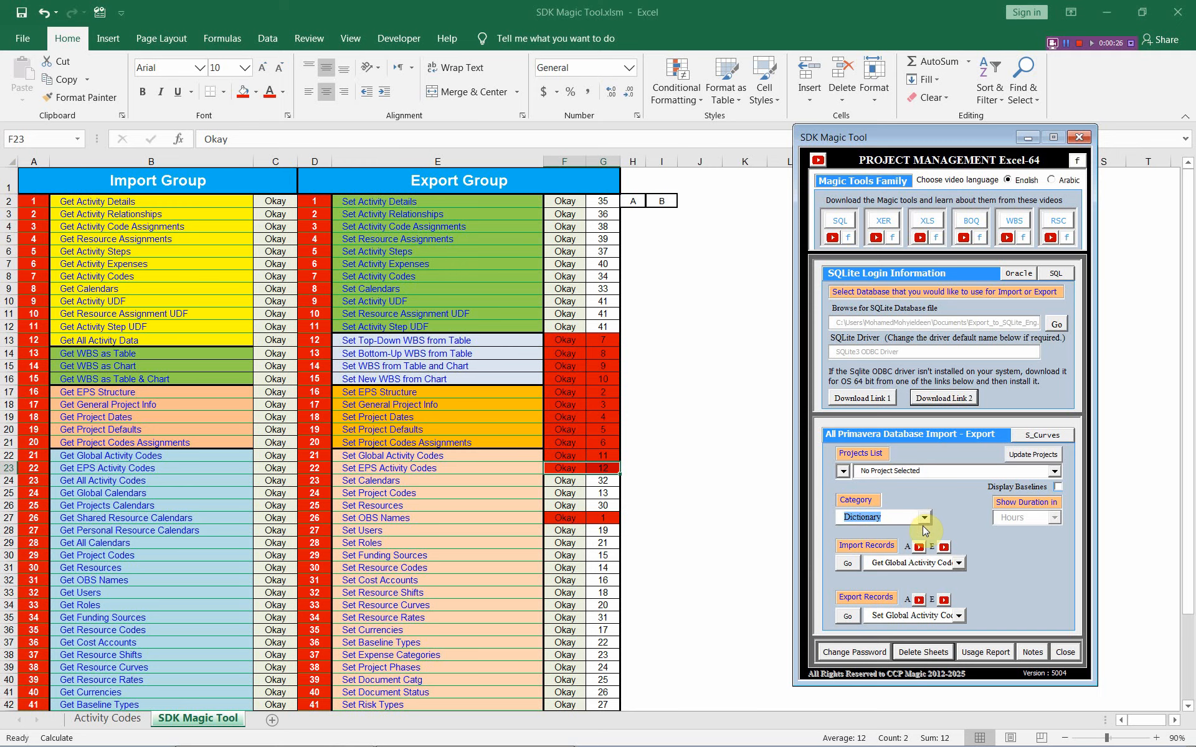
click(955, 563)
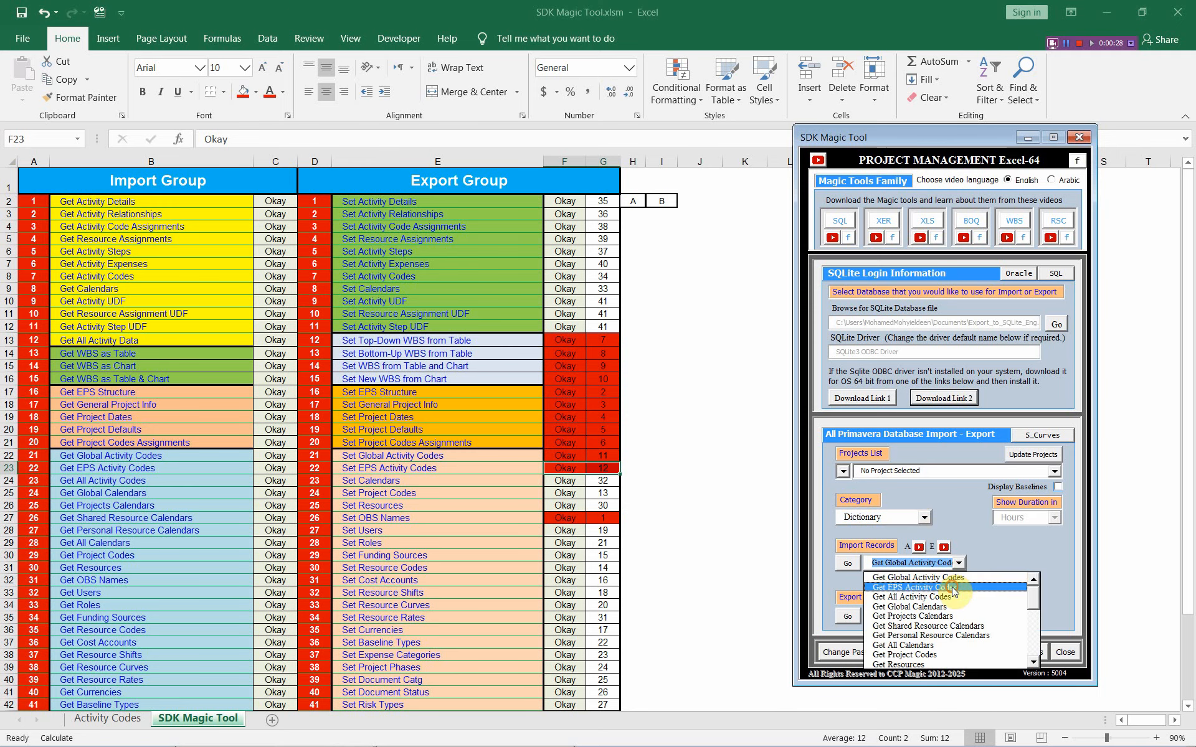
click(954, 588)
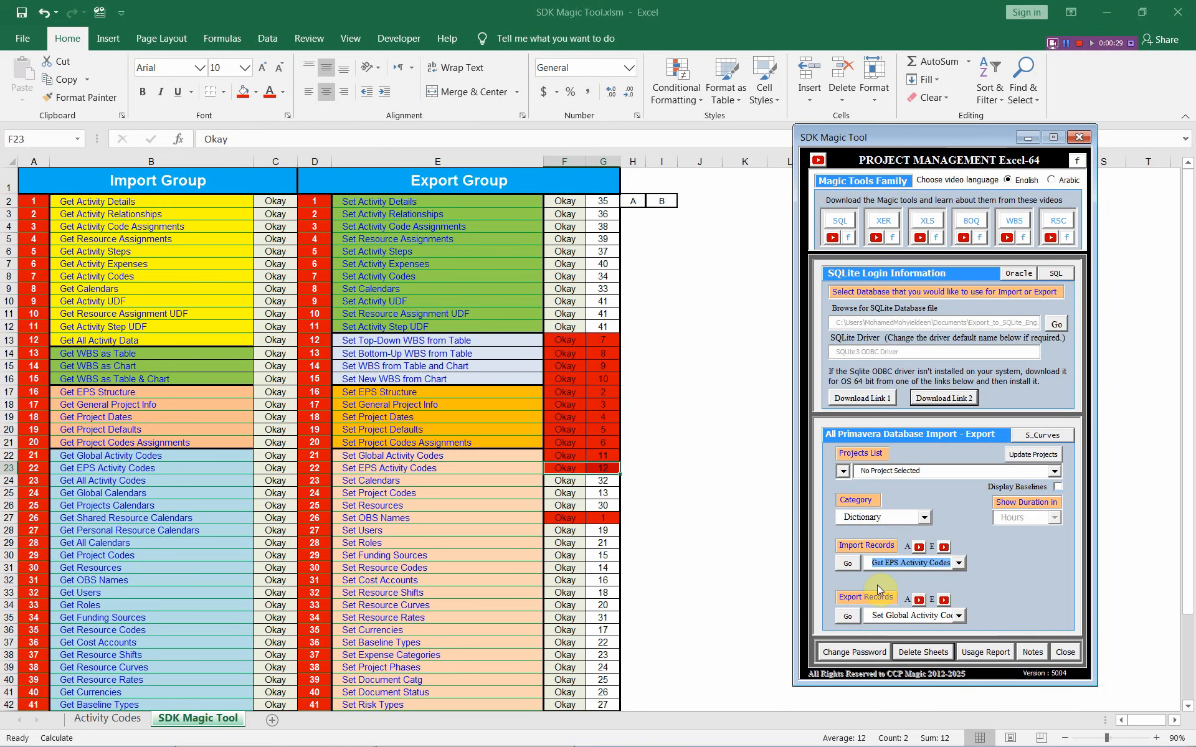
click(847, 564)
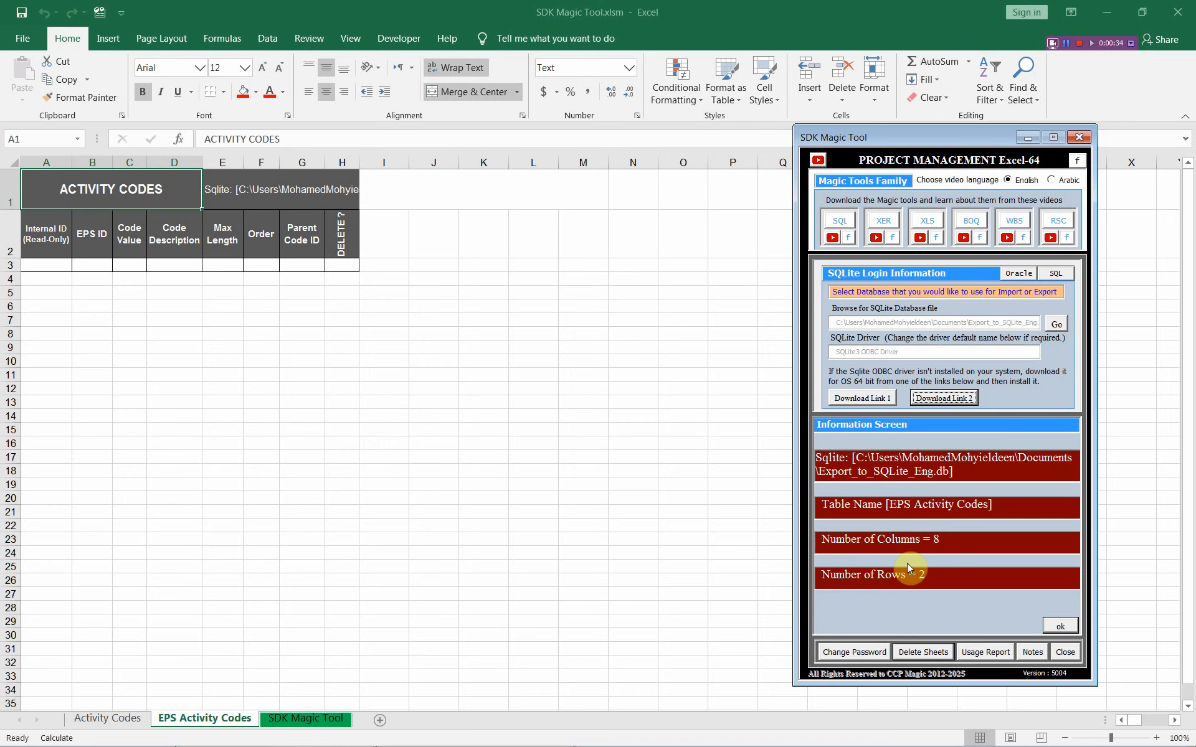
click(1055, 624)
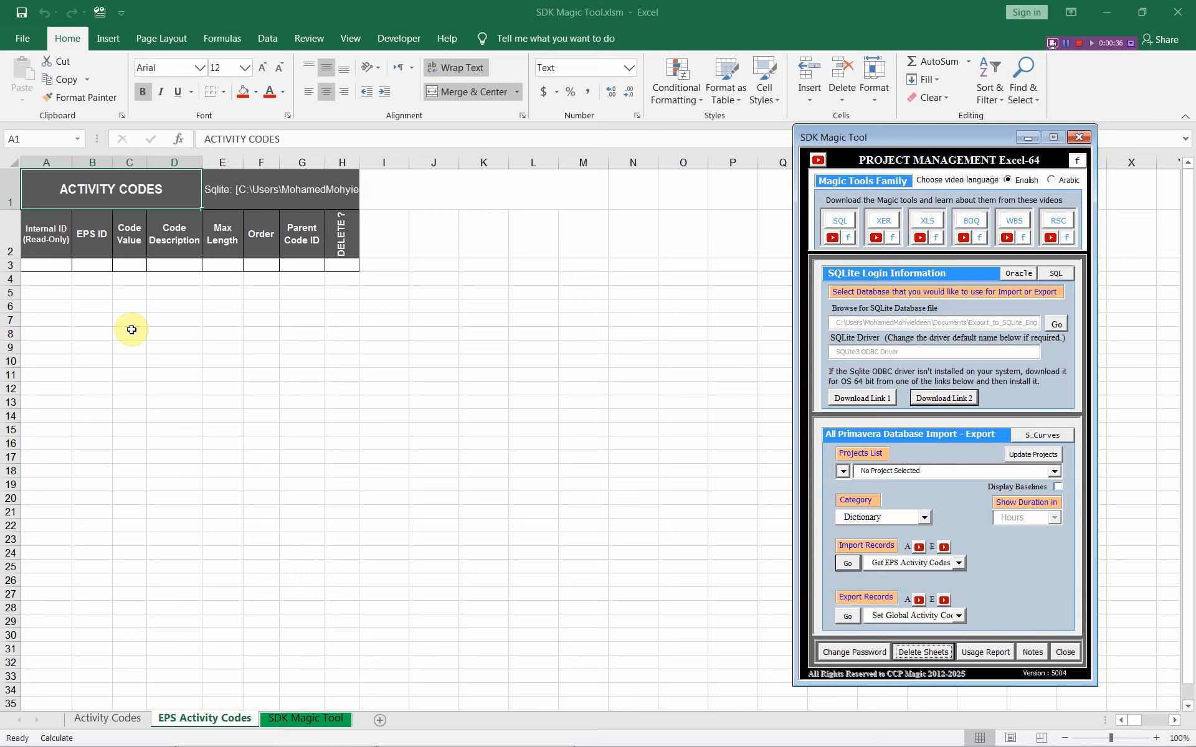
click(42, 262)
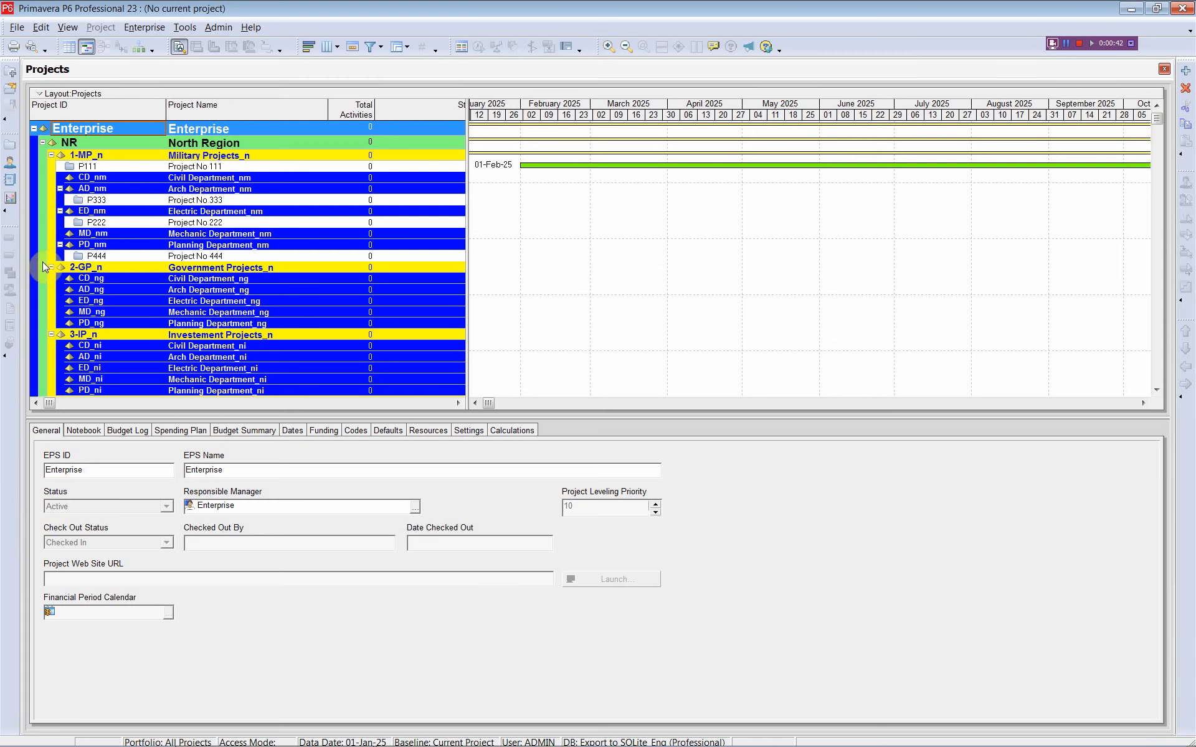
- In Primavera P6, check which EPS-level activity codes exist and close the Activity Codes dialog
click(144, 27)
click(166, 109)
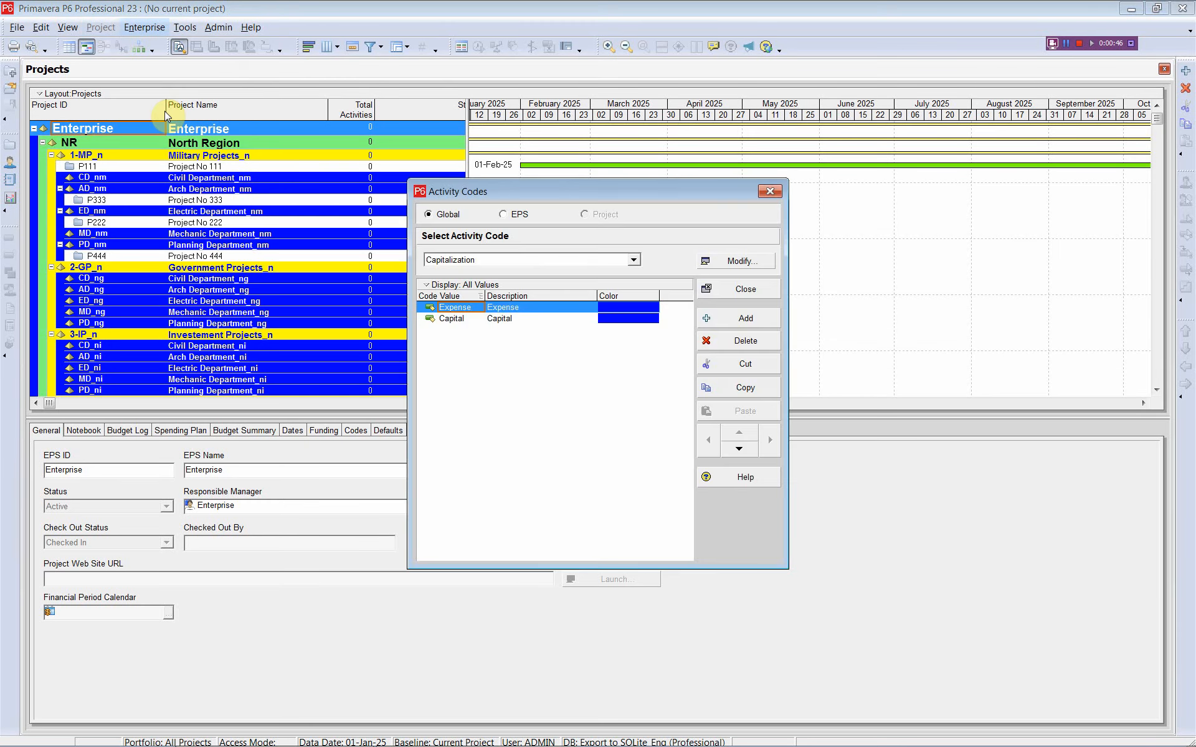
click(503, 214)
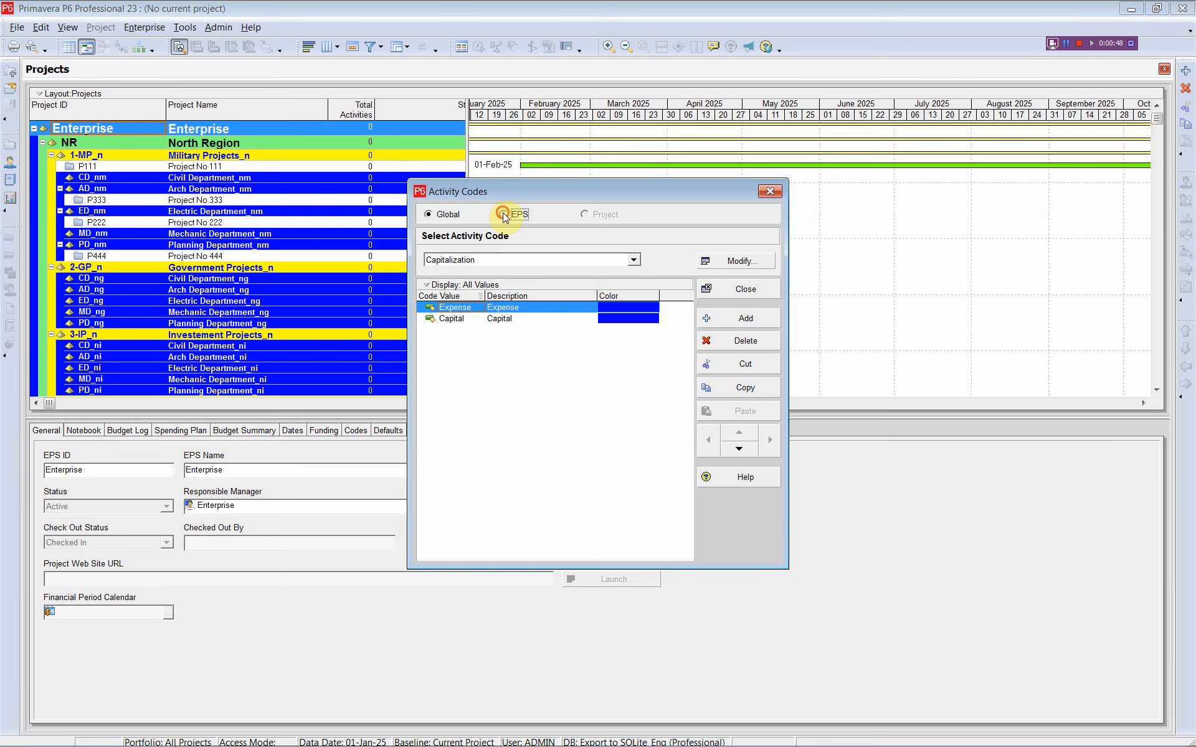
click(634, 262)
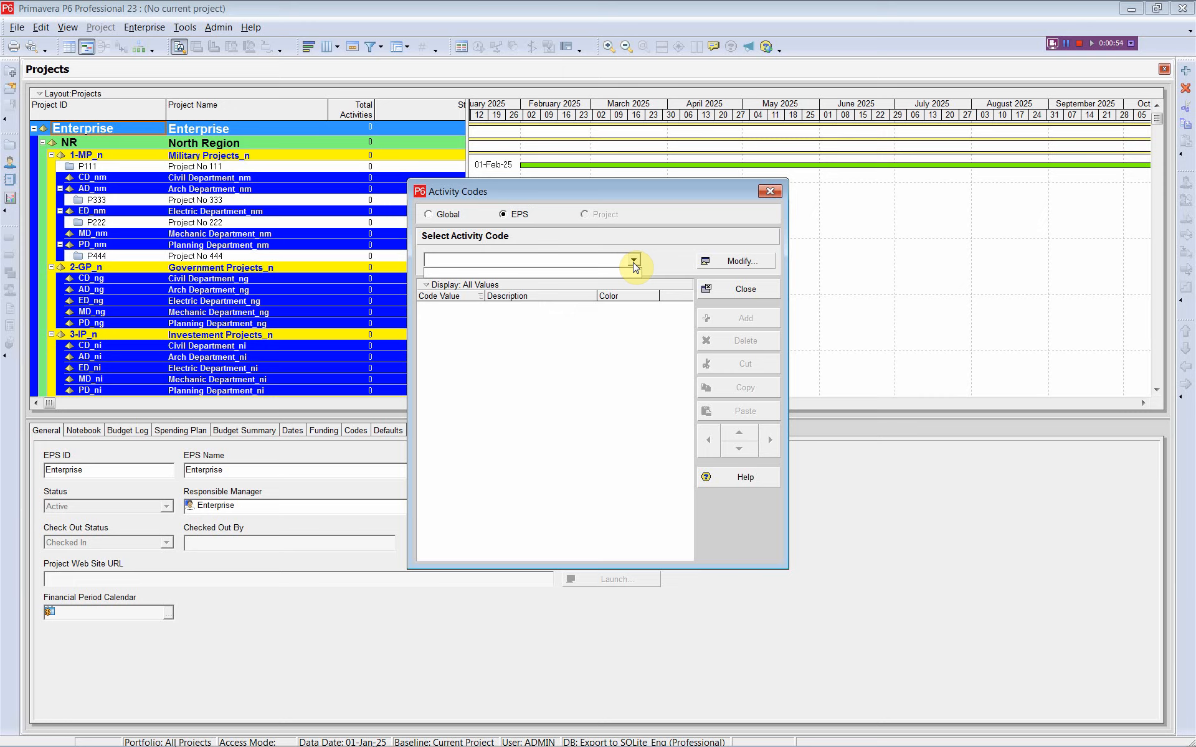
click(772, 193)
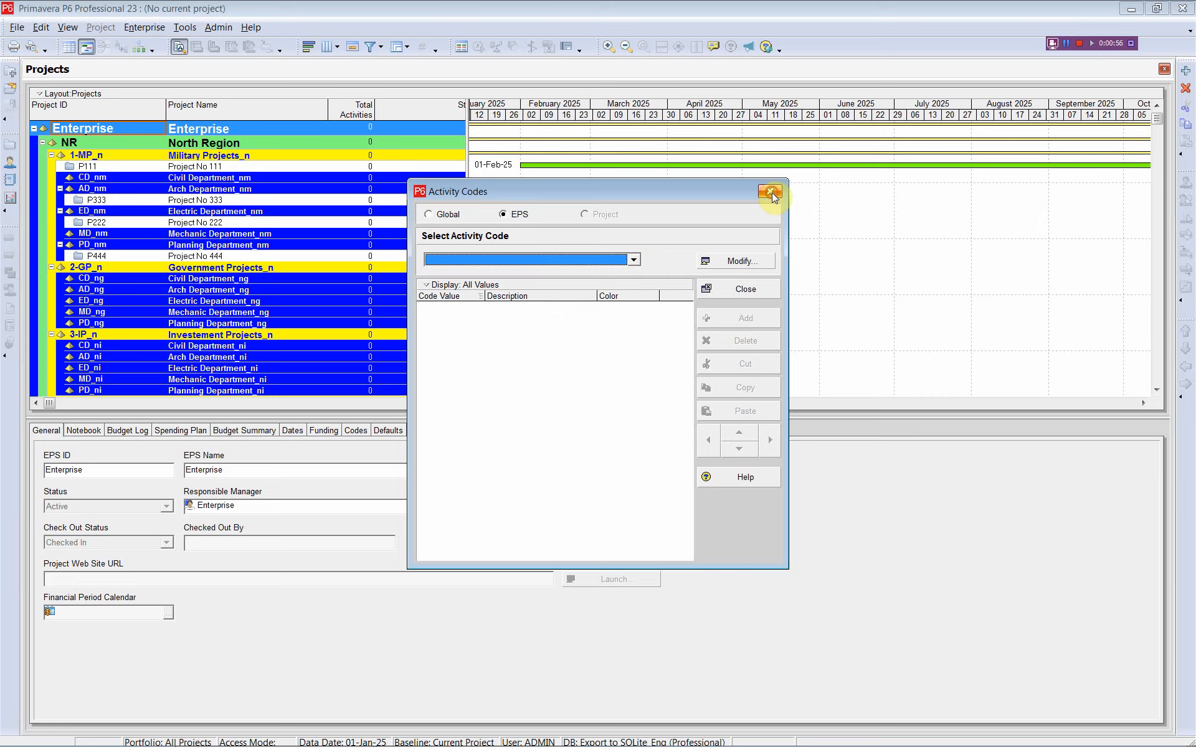
click(771, 193)
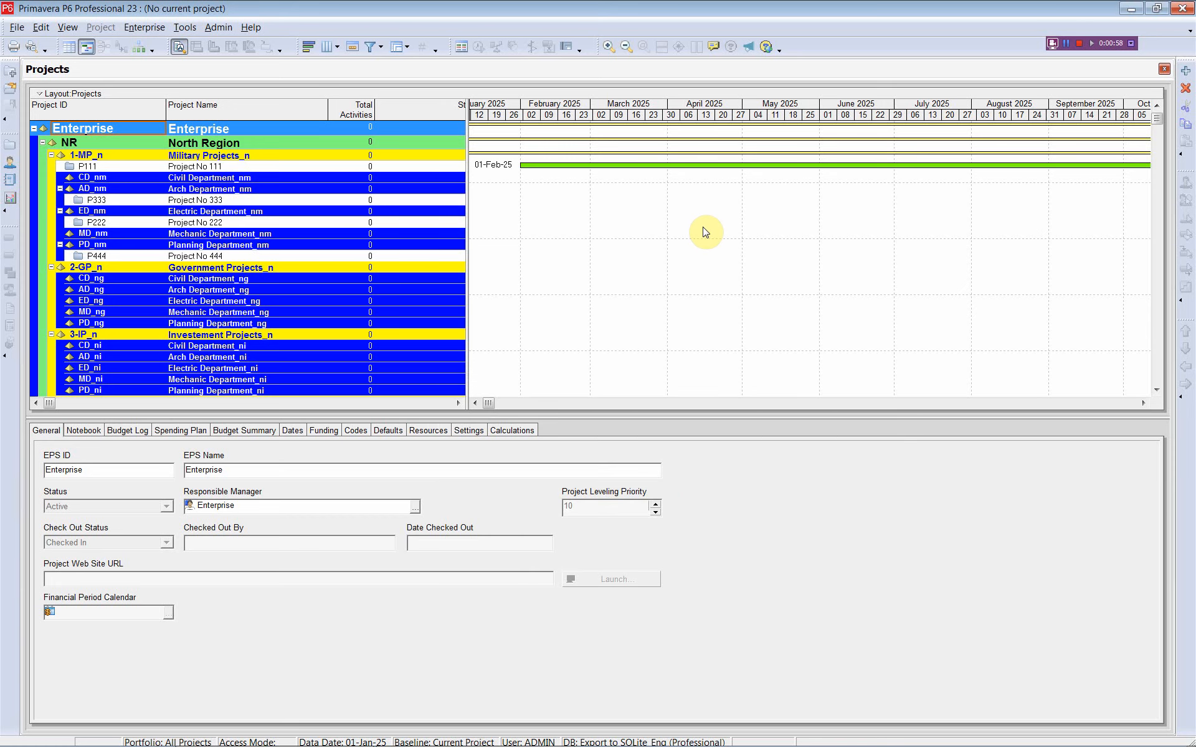
- Back in Excel, copy the global codes in A3:H26 of the Activity Codes sheet to cell A3 of the EPS Activity Codes sheet
key(alt+Tab)
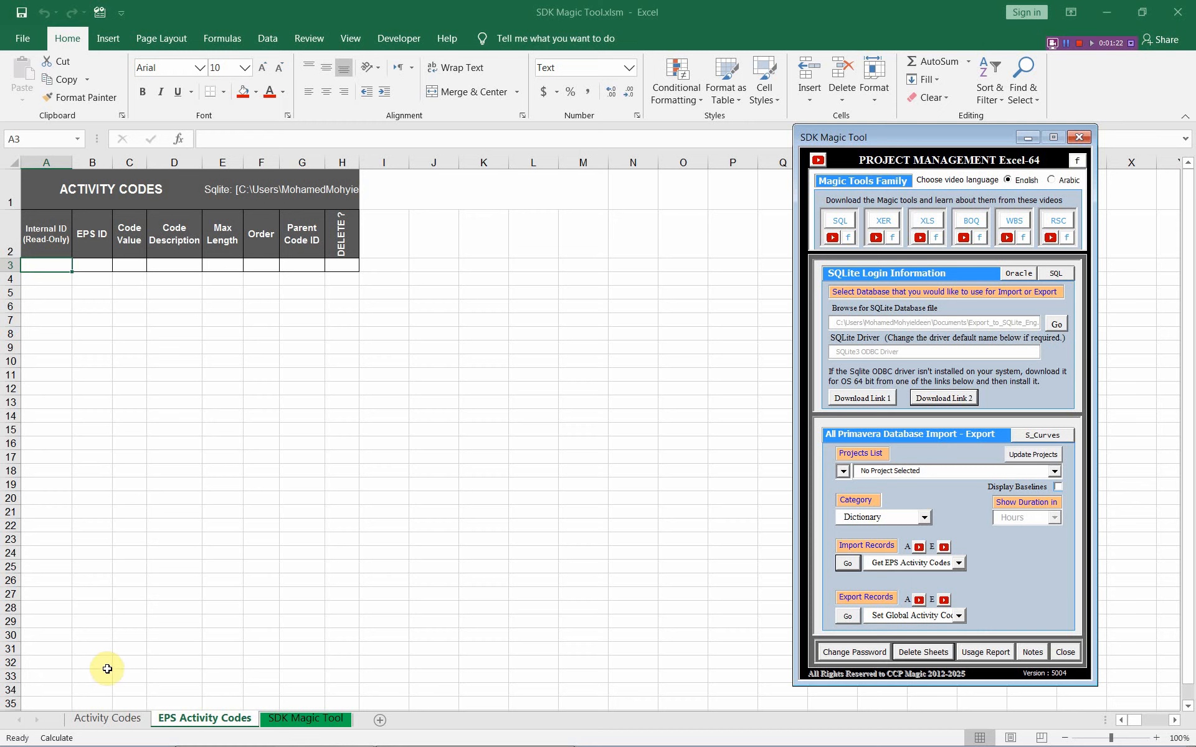
click(120, 720)
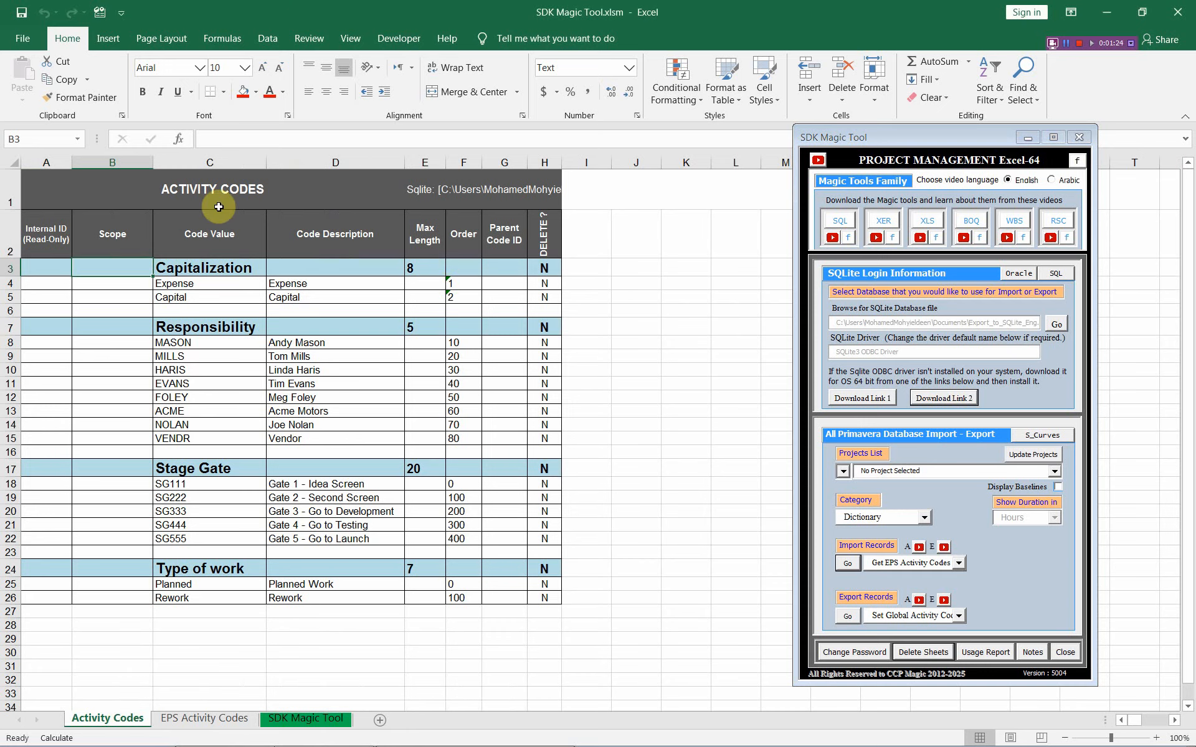
drag(48, 266, 539, 597)
right_click(377, 375)
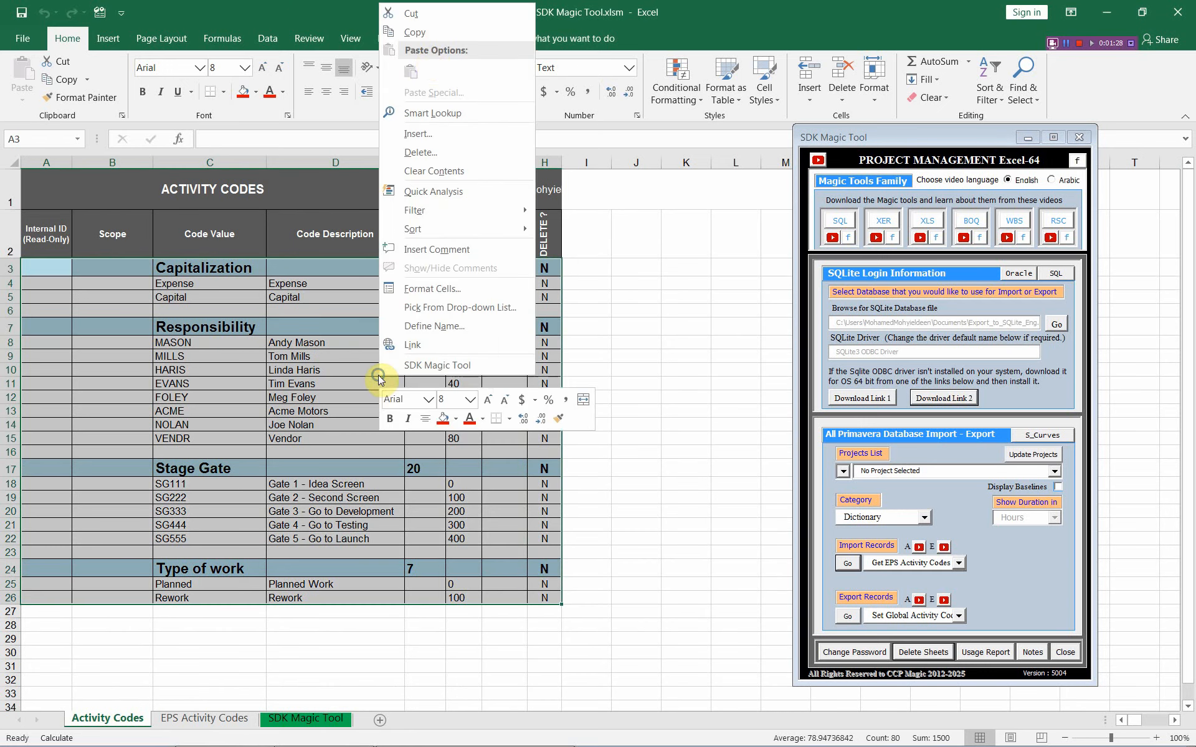
click(422, 31)
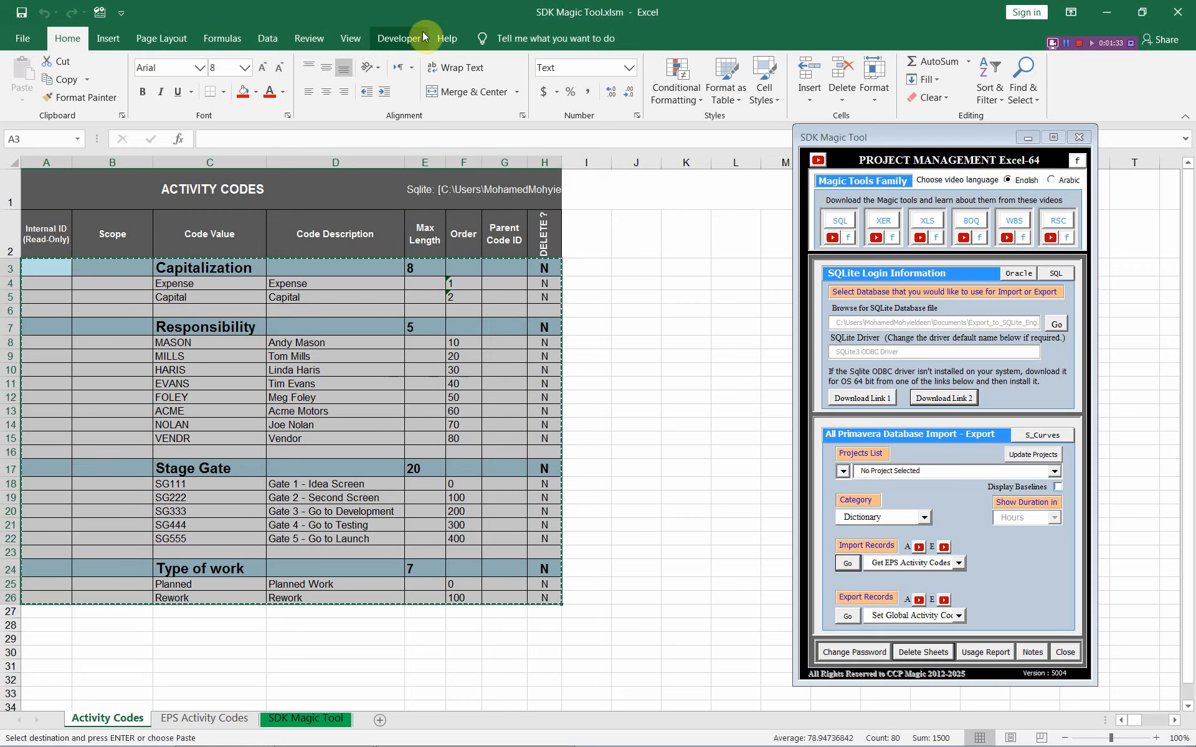
click(216, 720)
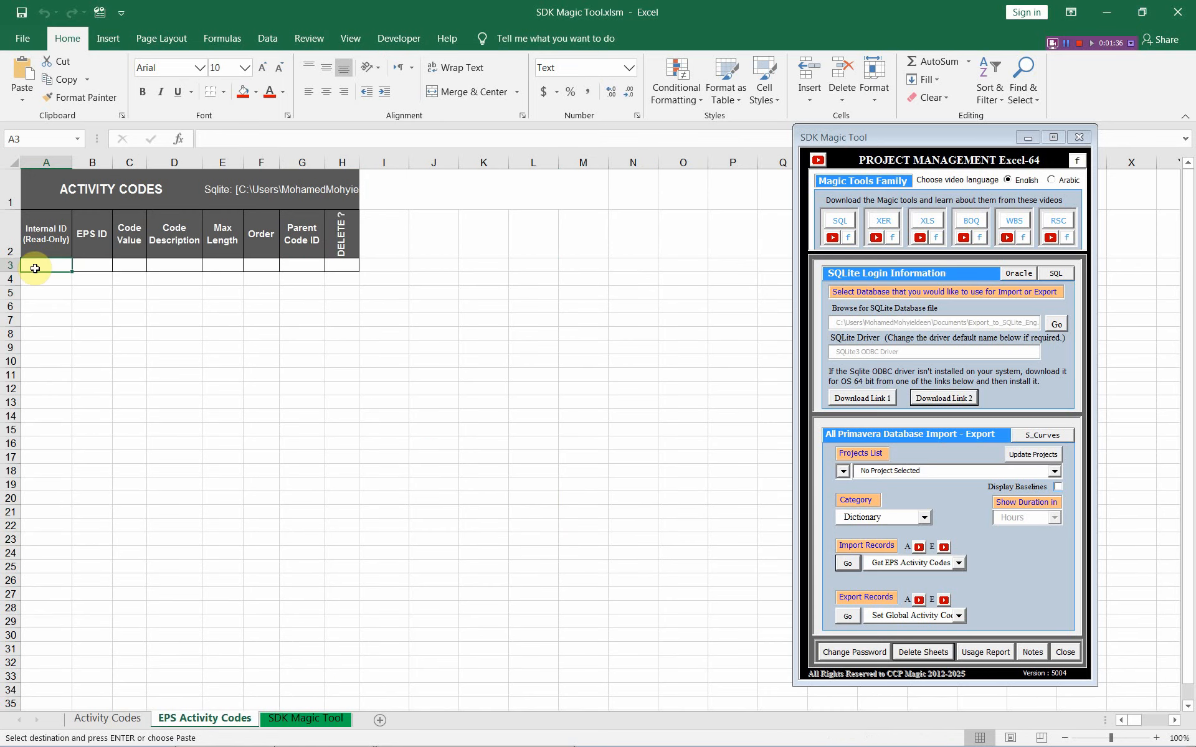
right_click(35, 268)
click(64, 336)
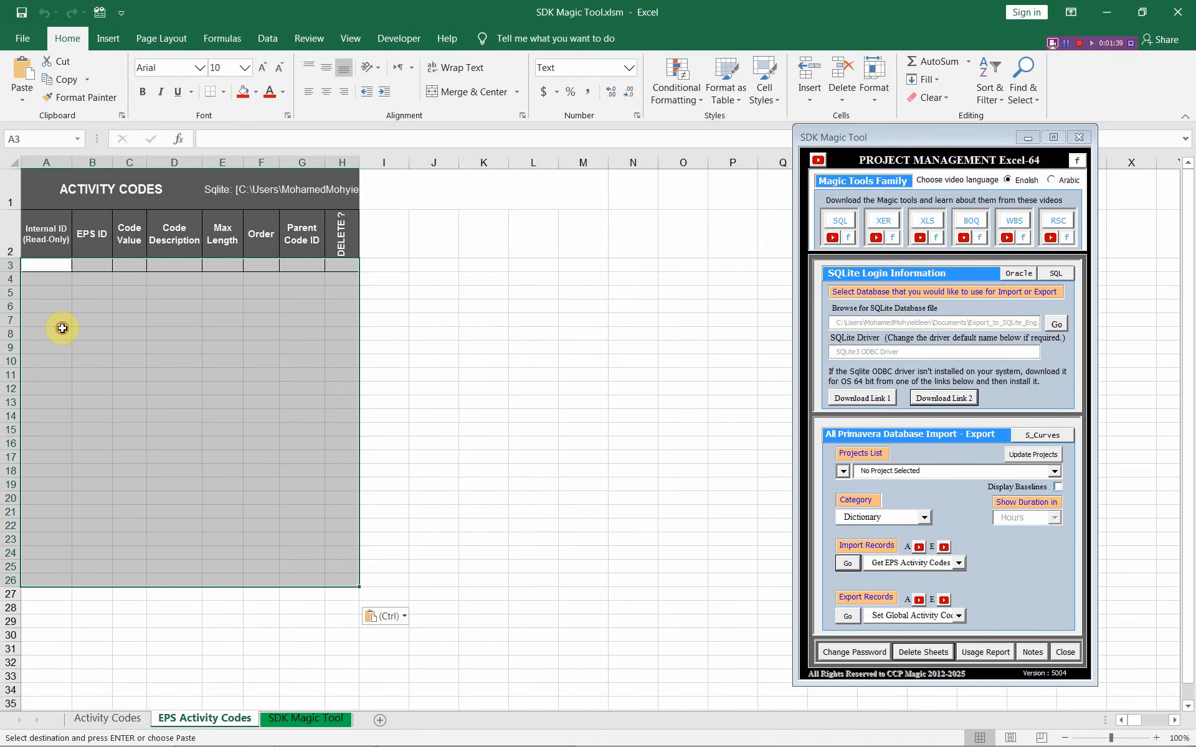
click(79, 326)
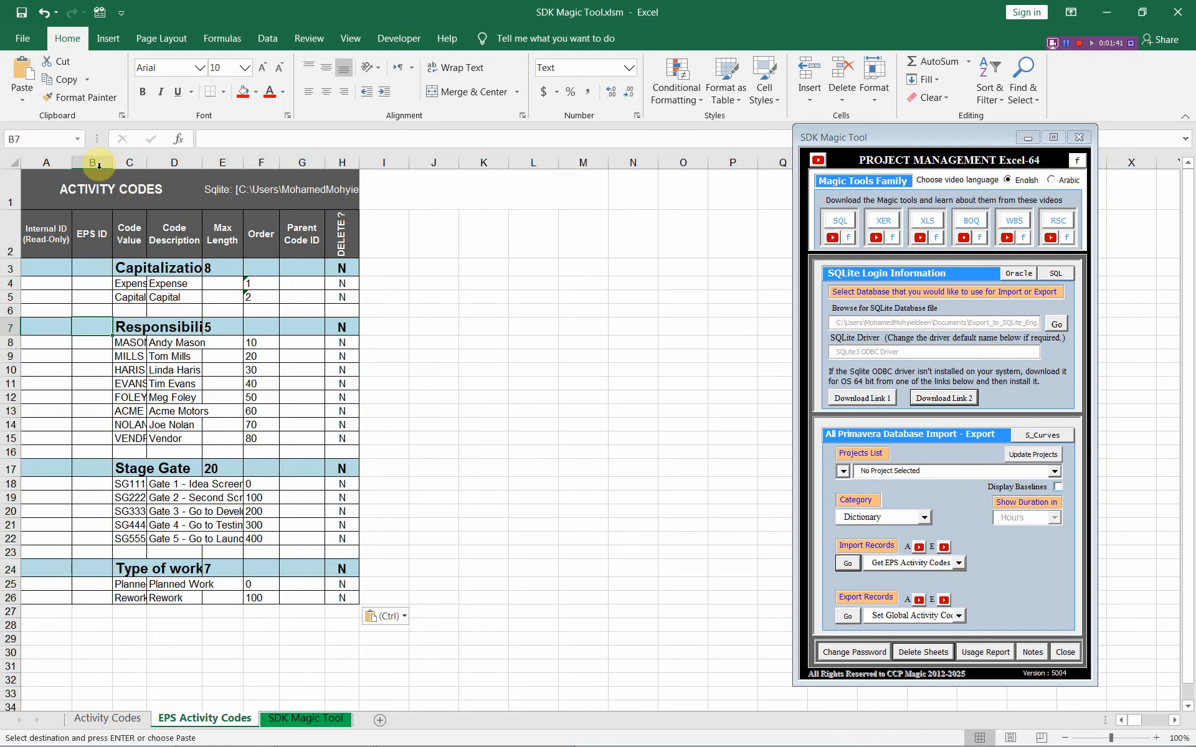
- Autofit columns B to H of the EPS Activity Codes sheet and narrow the oversized Max Length column
drag(98, 159, 356, 161)
double_click(356, 161)
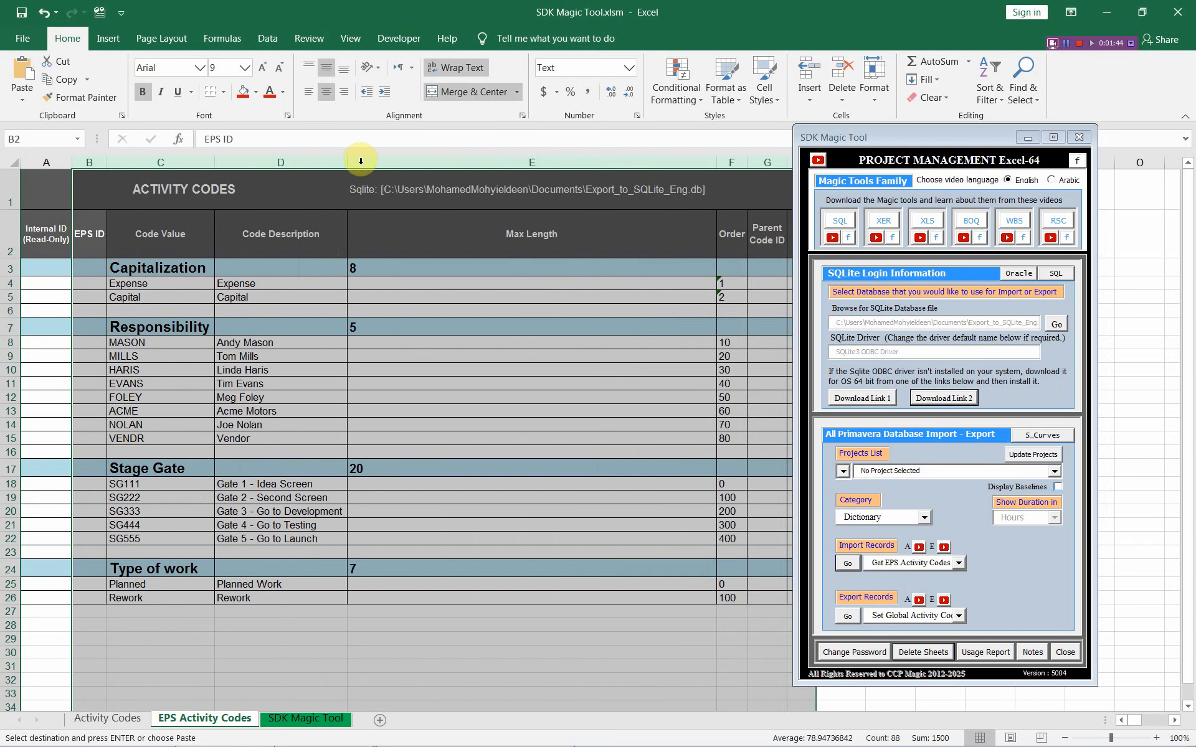
click(530, 260)
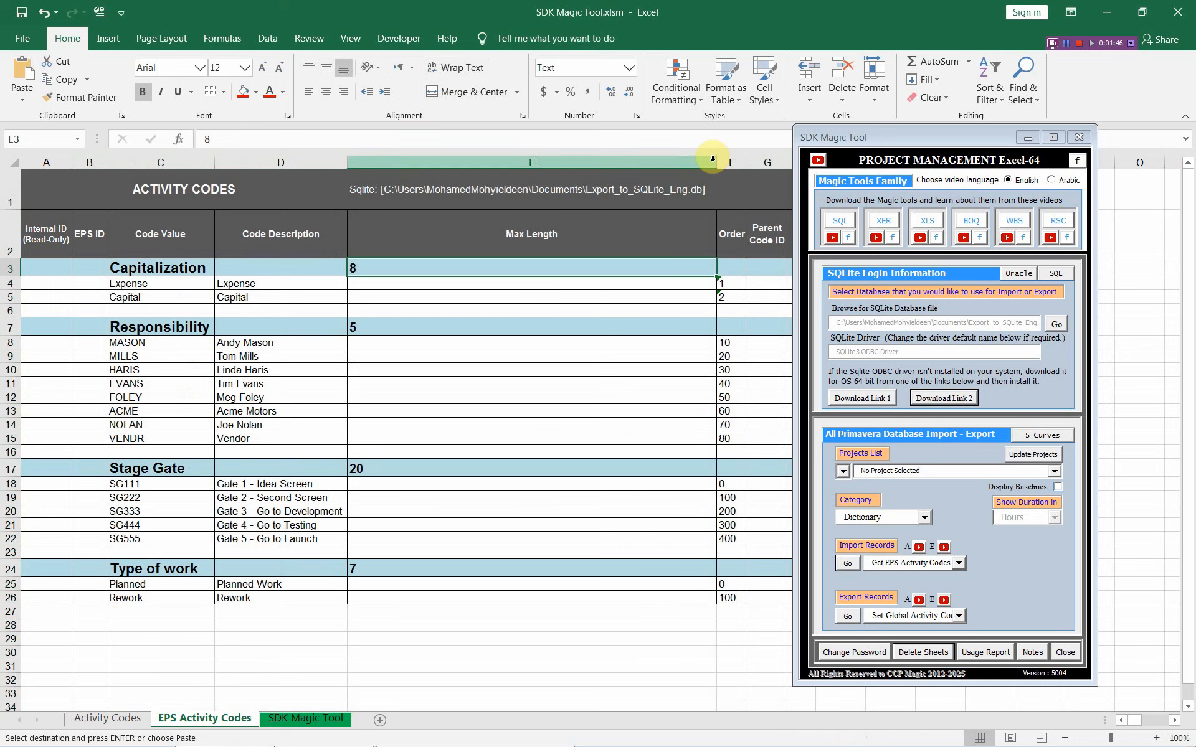
drag(687, 168, 397, 163)
click(129, 269)
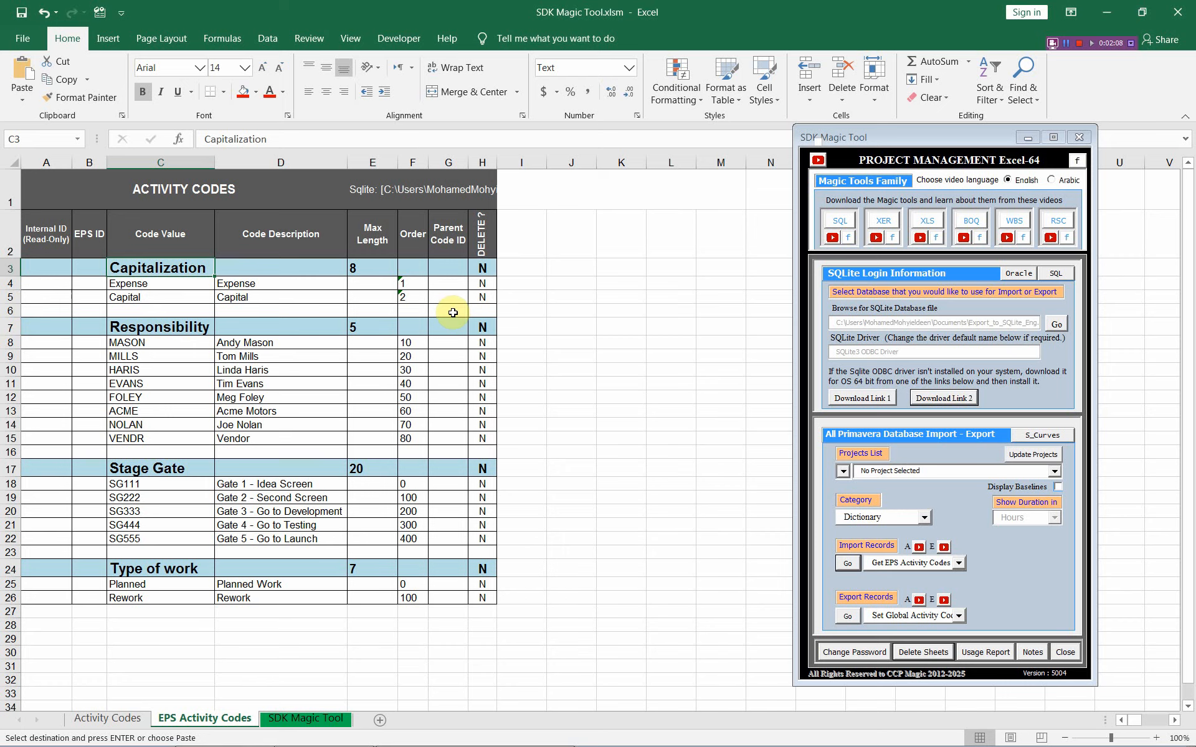
click(155, 328)
drag(151, 341, 154, 440)
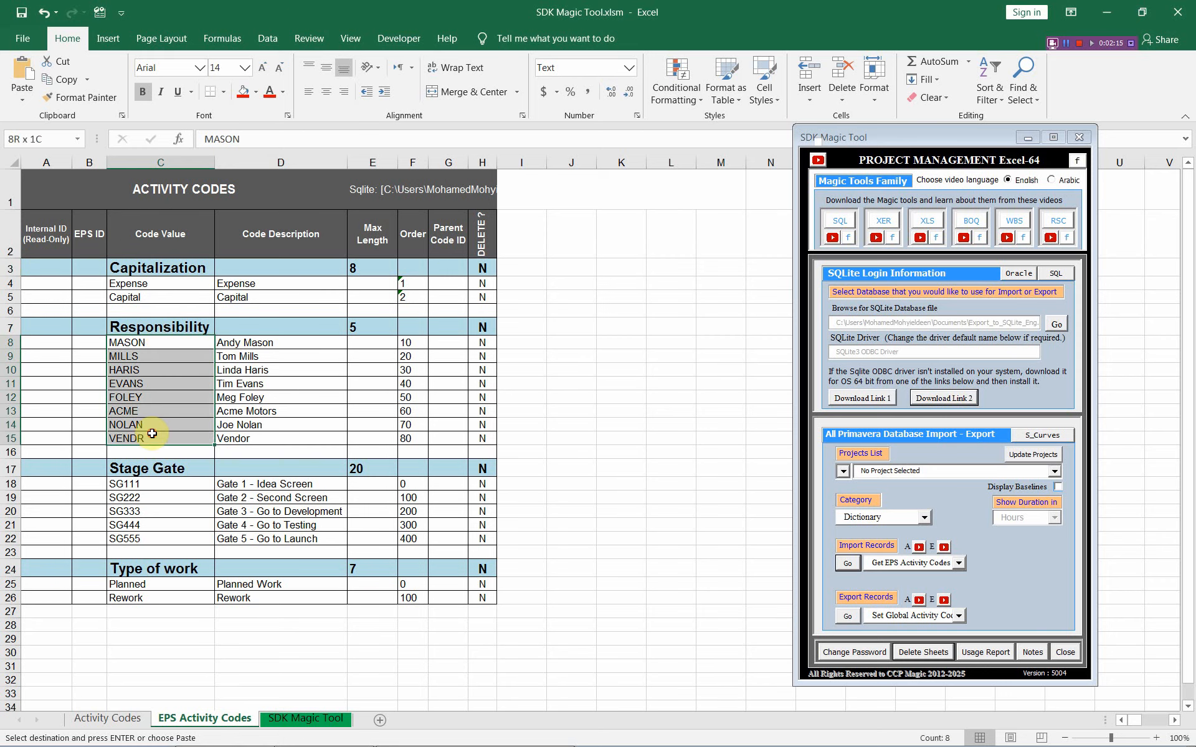
click(137, 268)
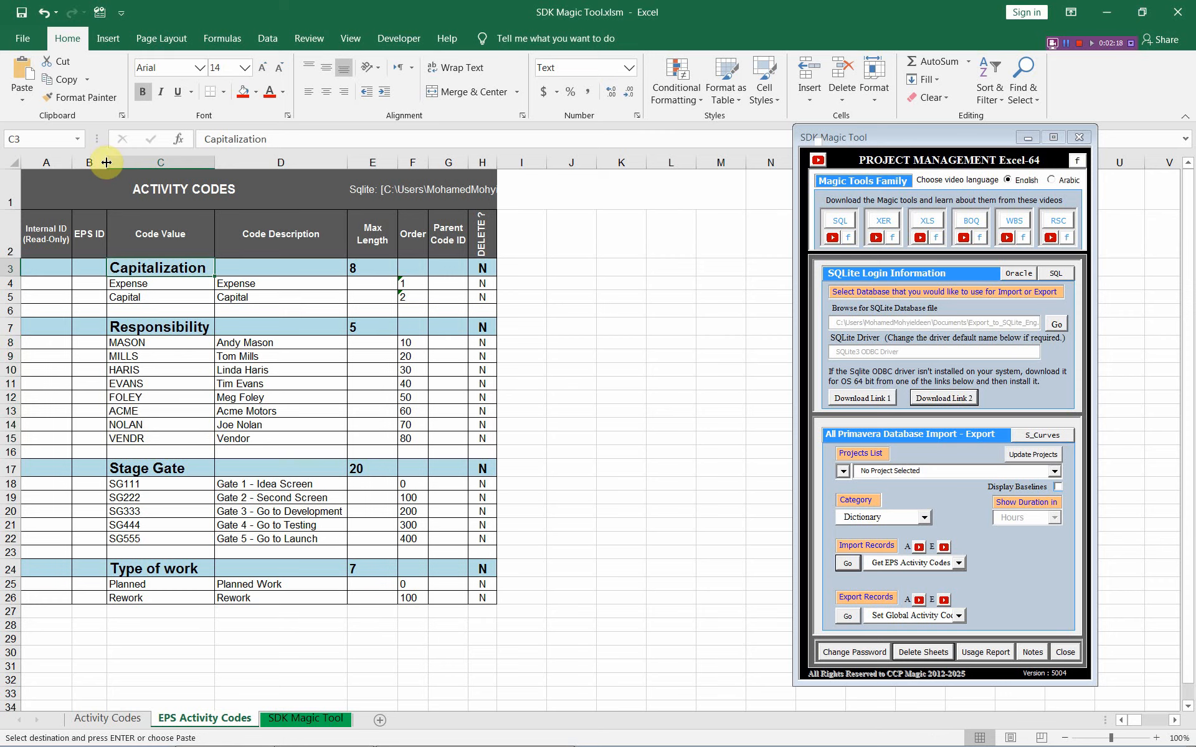
- Widen the EPS ID column and choose Set EPS Activity Codes as the export record type
drag(107, 162, 183, 167)
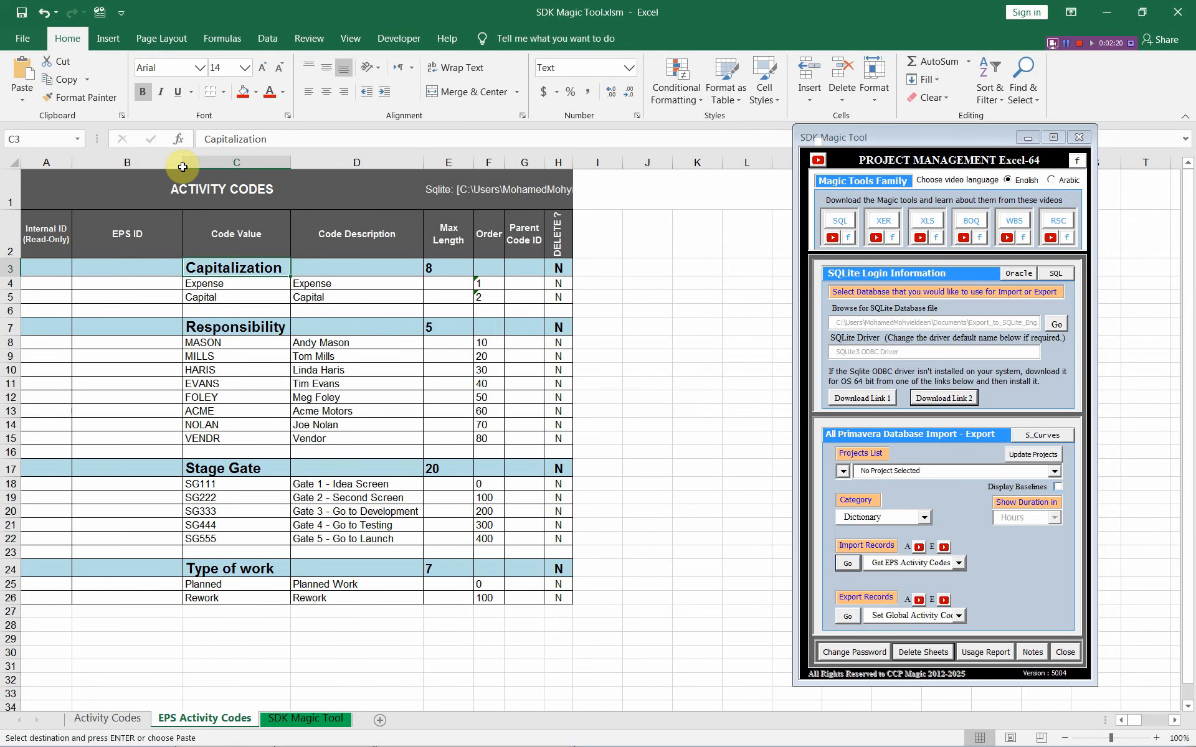
click(124, 270)
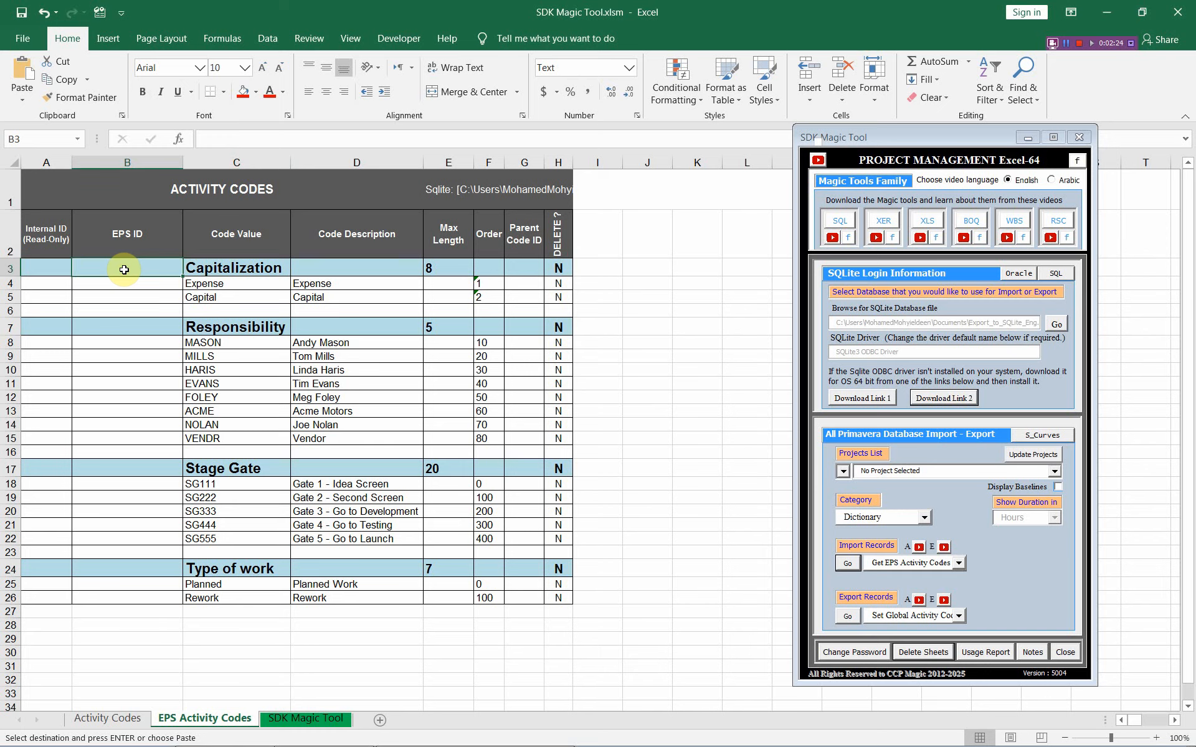
click(958, 618)
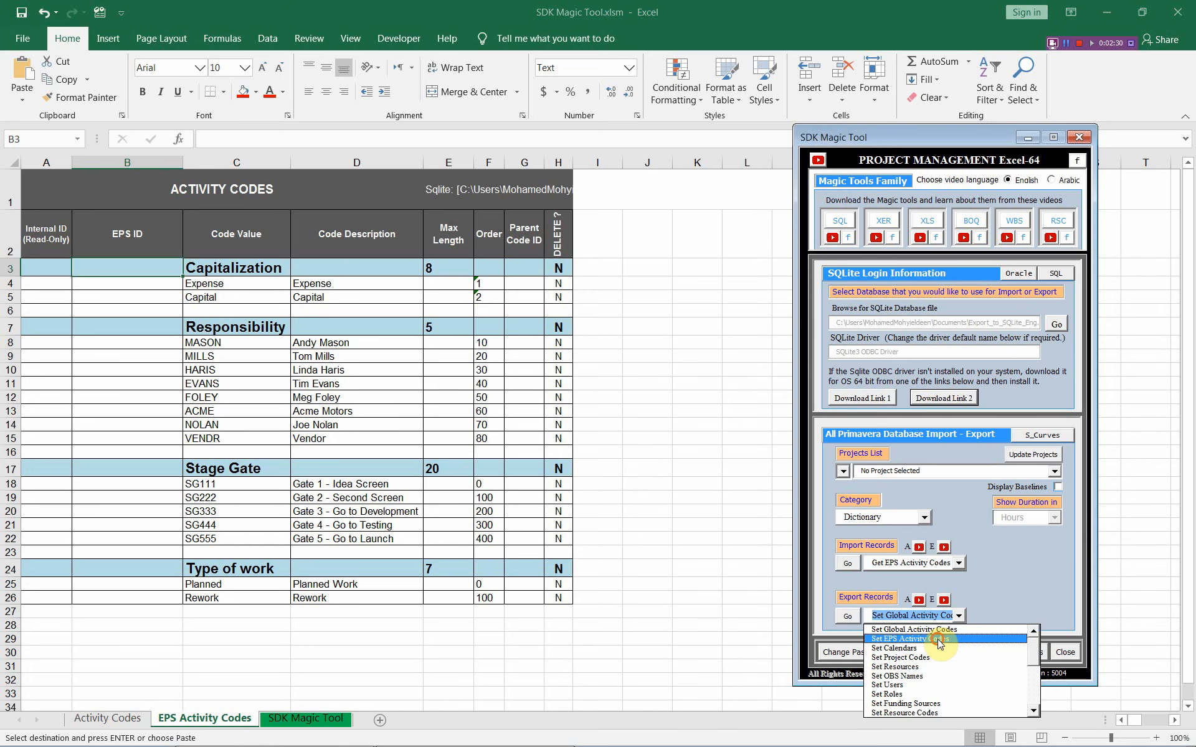
click(938, 641)
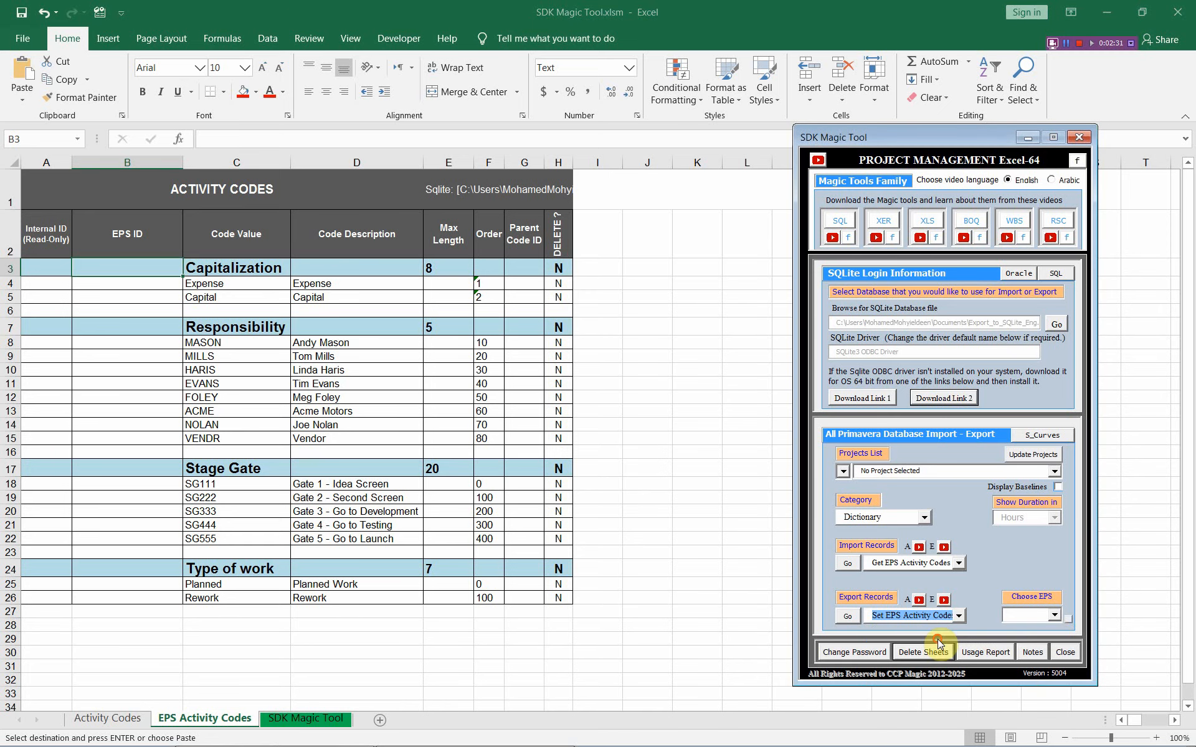
- Load the database's EPS nodes into the Choose EPS list and open the list
click(1055, 615)
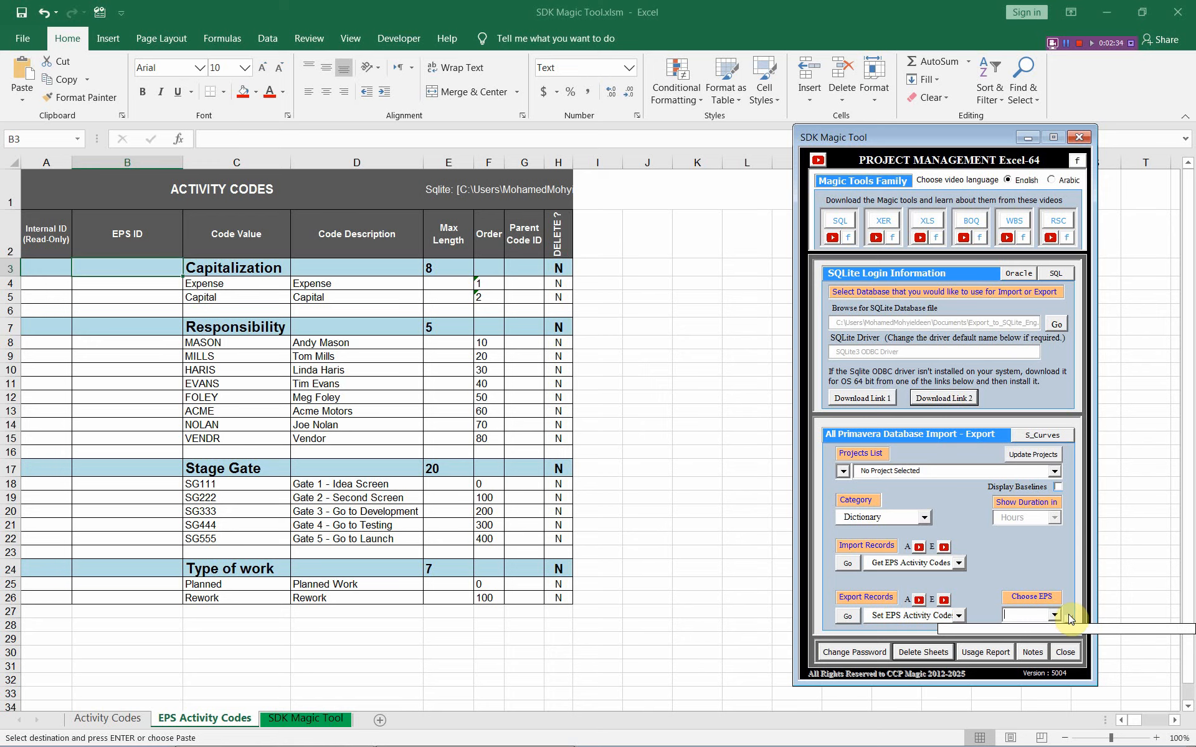
click(1070, 621)
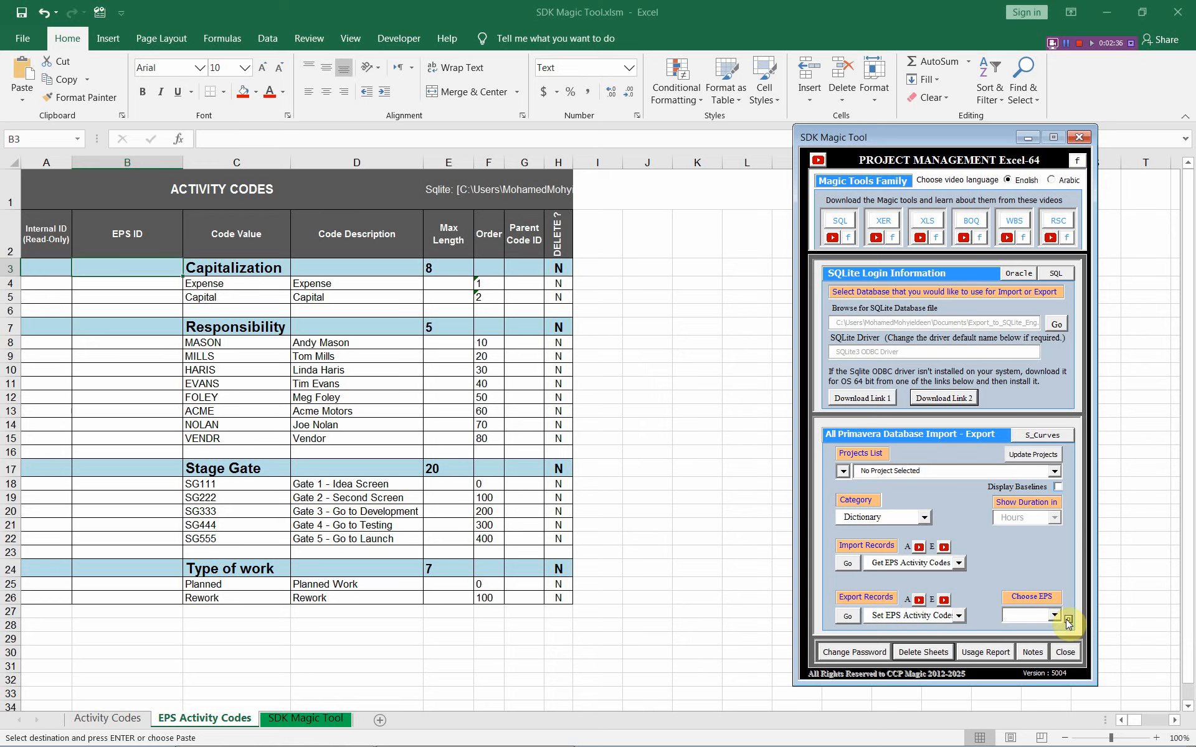
click(1054, 616)
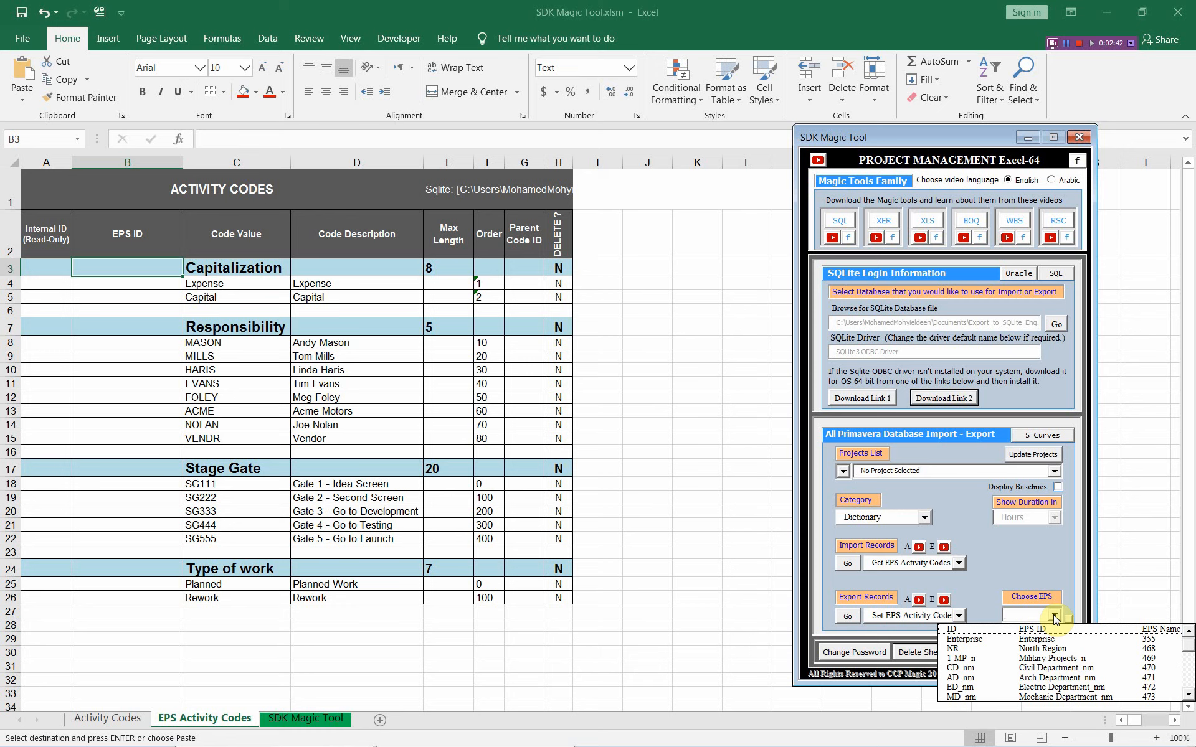
- Fill the EPS ID of the Capitalization code with NR and of the Responsibility code with ED_nm from the EPS list
click(124, 268)
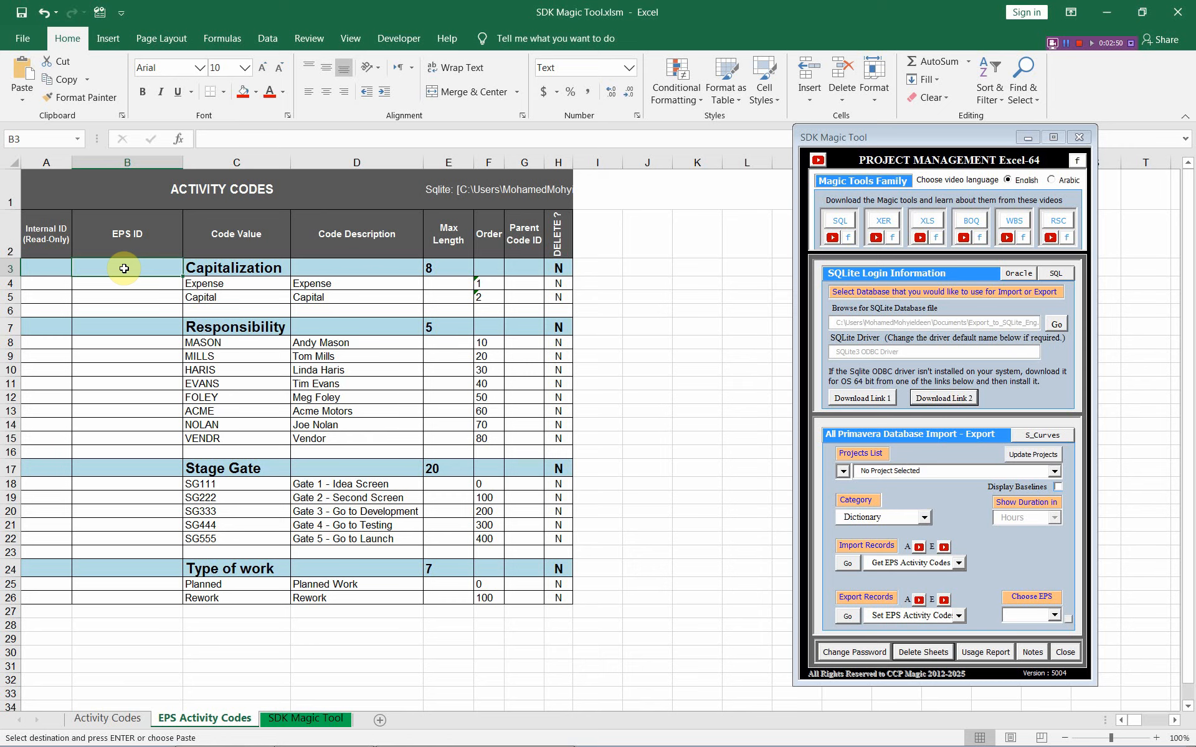
click(1054, 618)
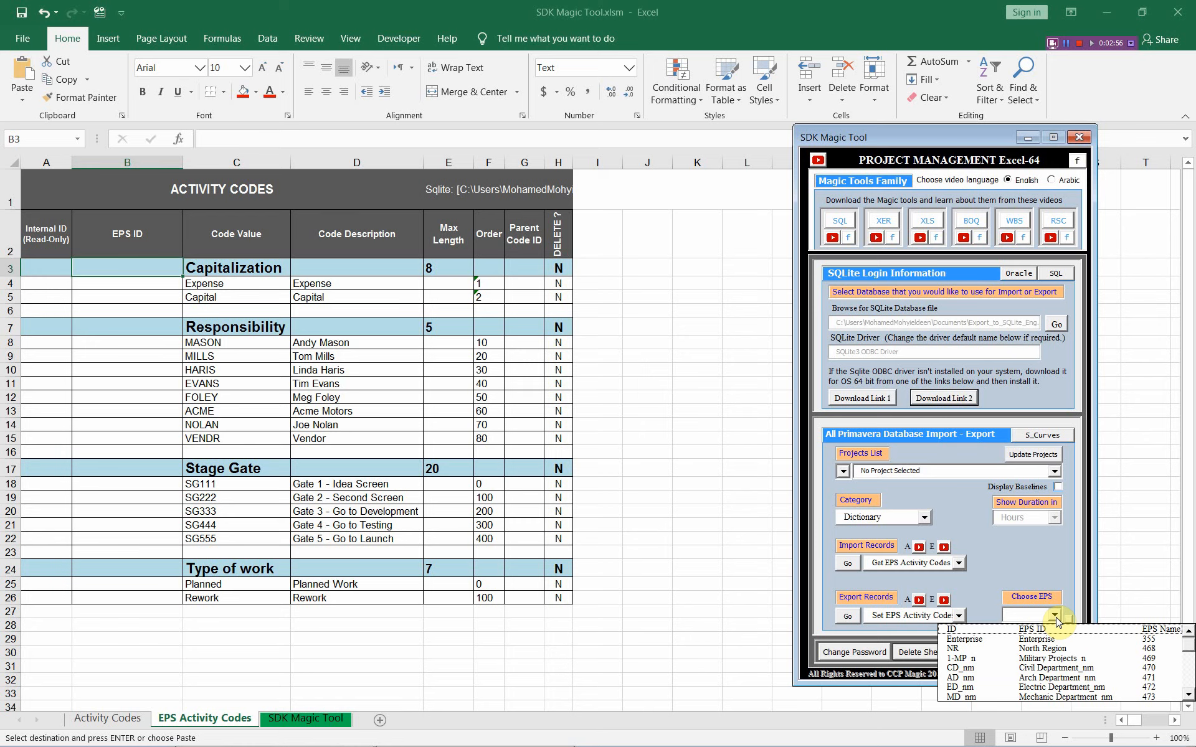
click(1051, 651)
click(147, 326)
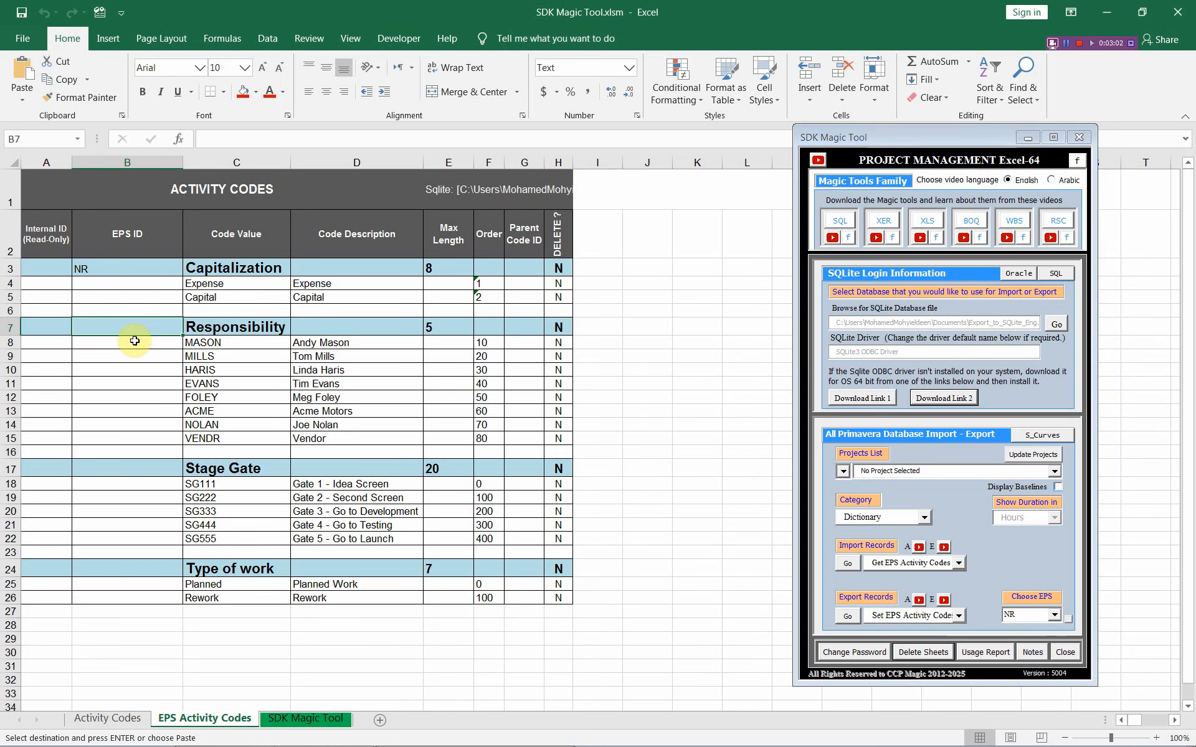
click(1055, 616)
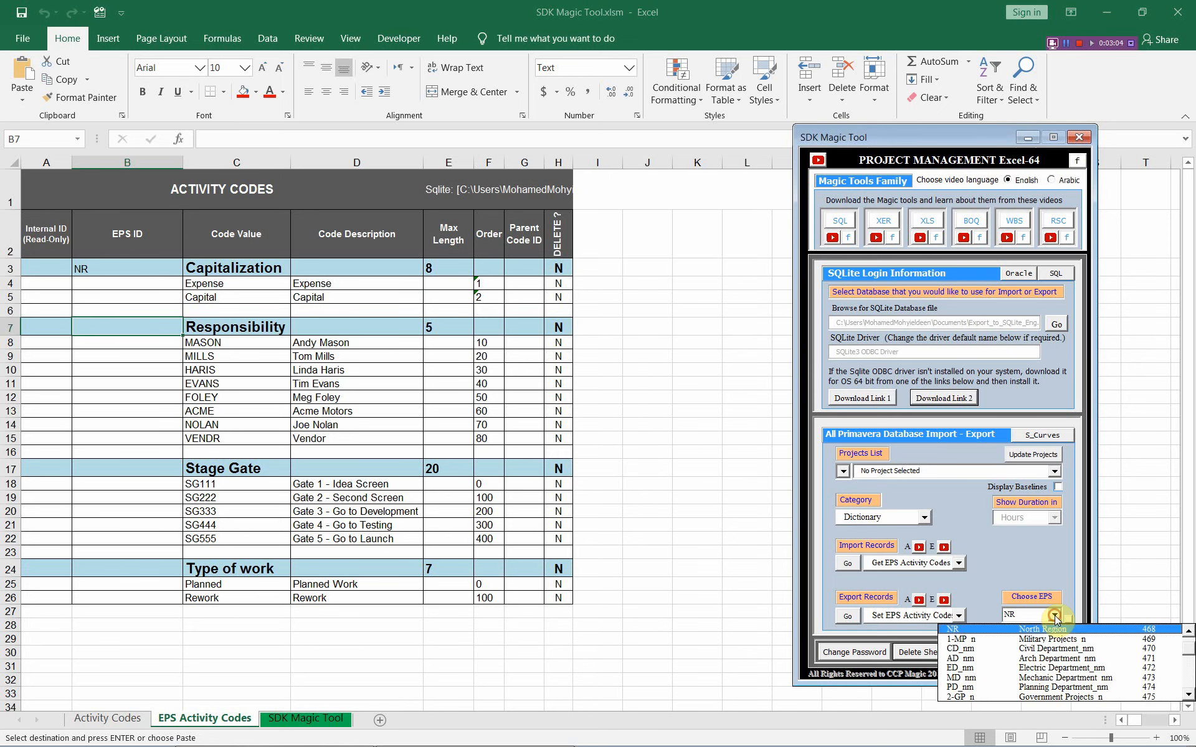
click(1032, 677)
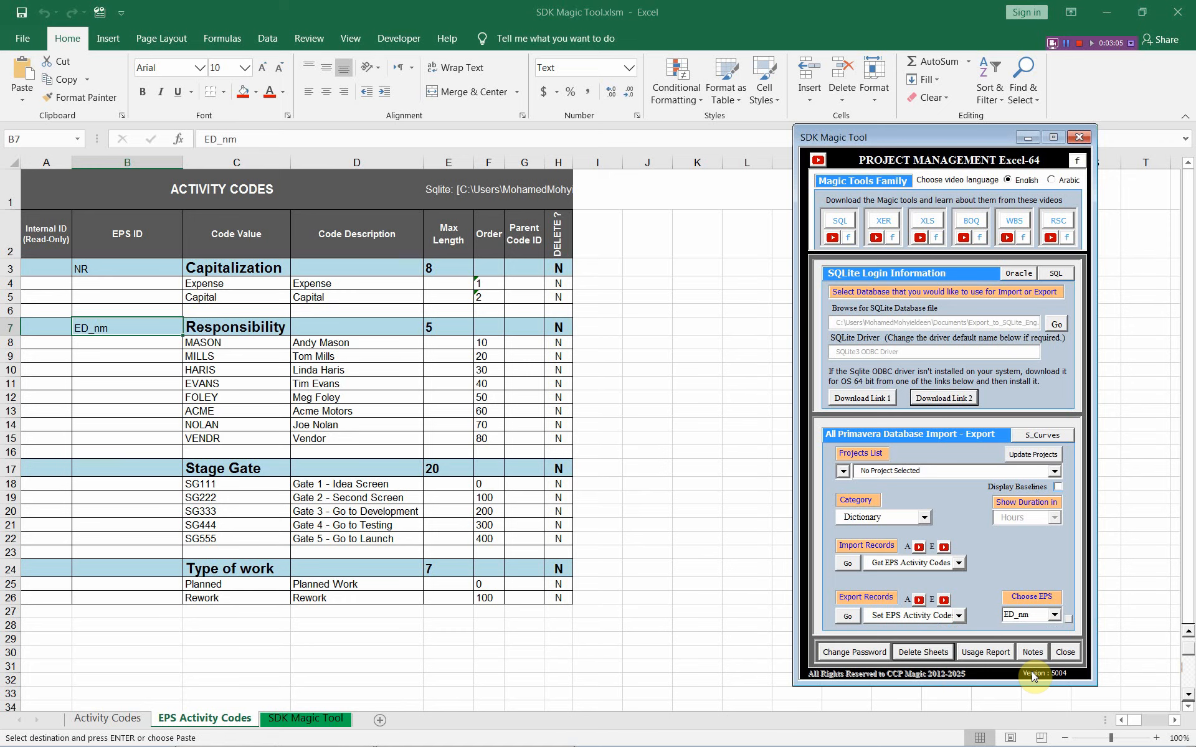
- Fill the EPS ID of the Stage Gate code with MD_ng and of the Type of work code with ED_nf from the EPS list
click(112, 468)
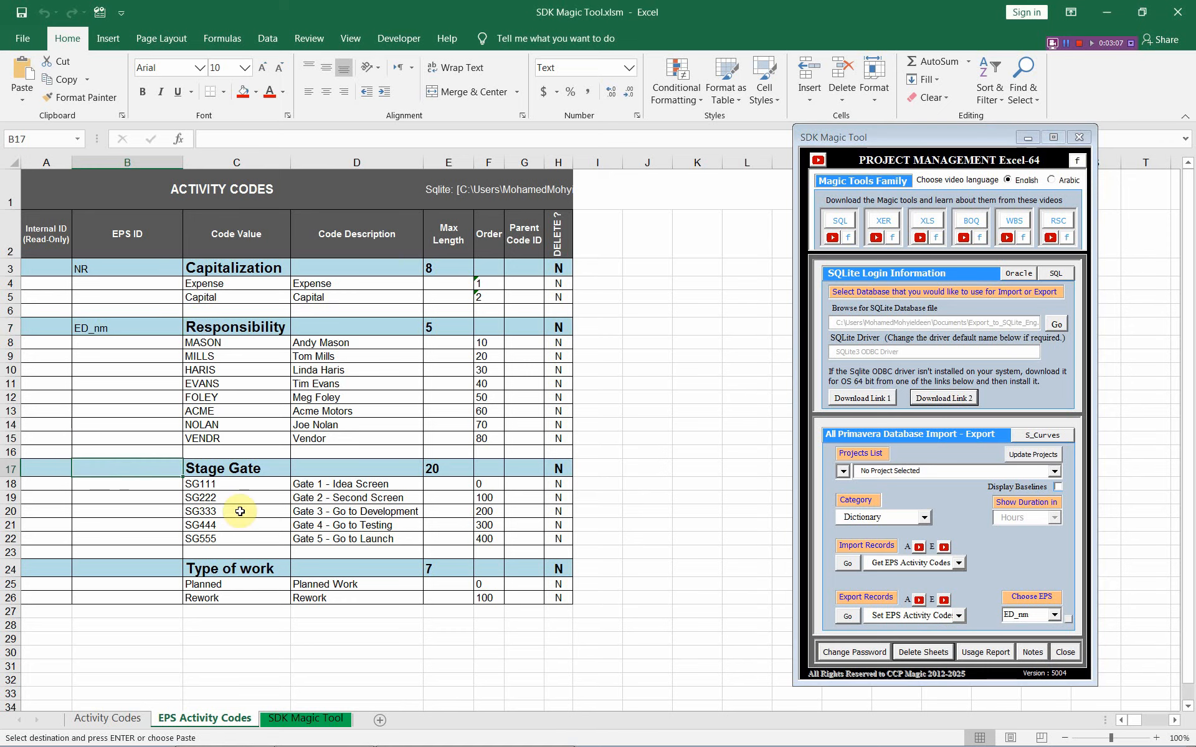
click(1054, 619)
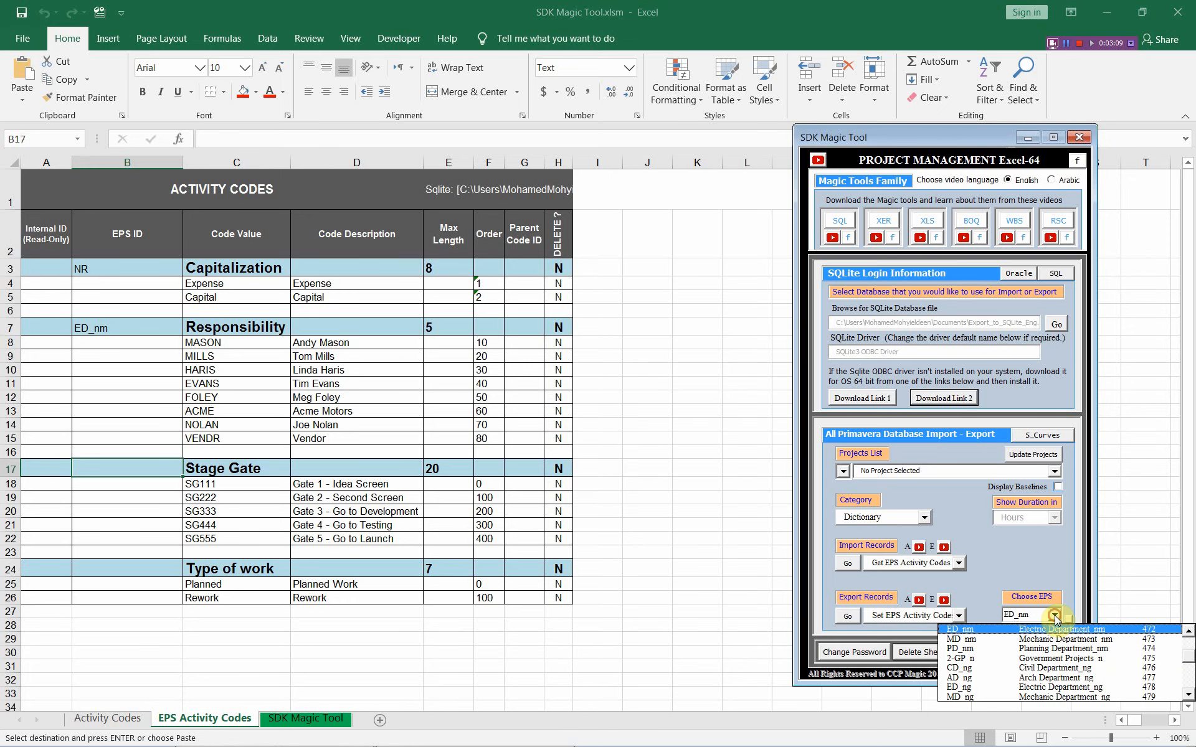
click(1050, 698)
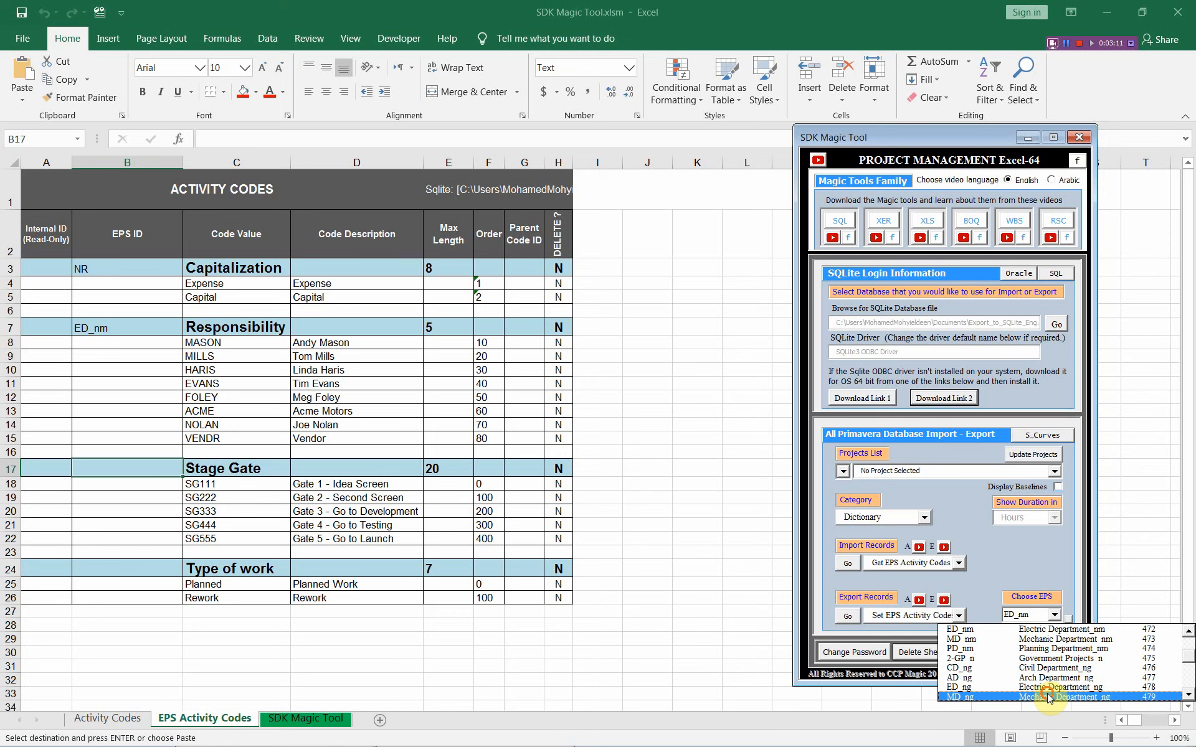
click(133, 566)
click(1053, 617)
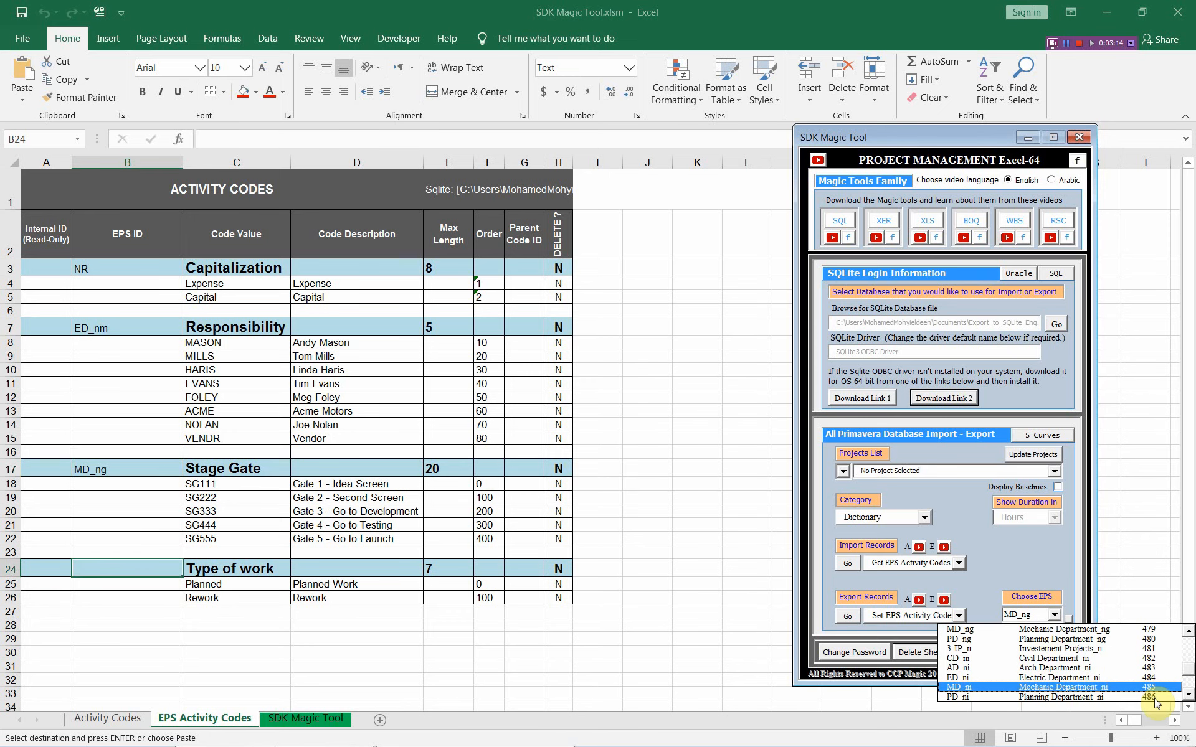
click(1189, 696)
click(1189, 696)
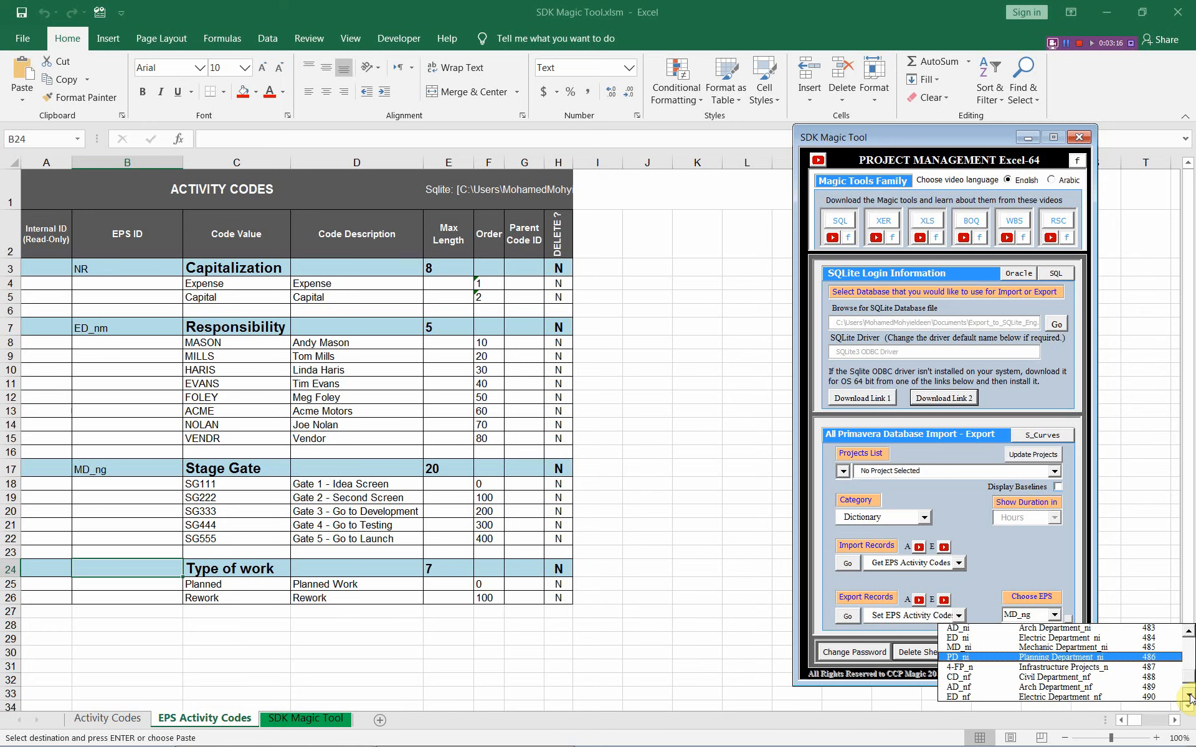
click(1189, 696)
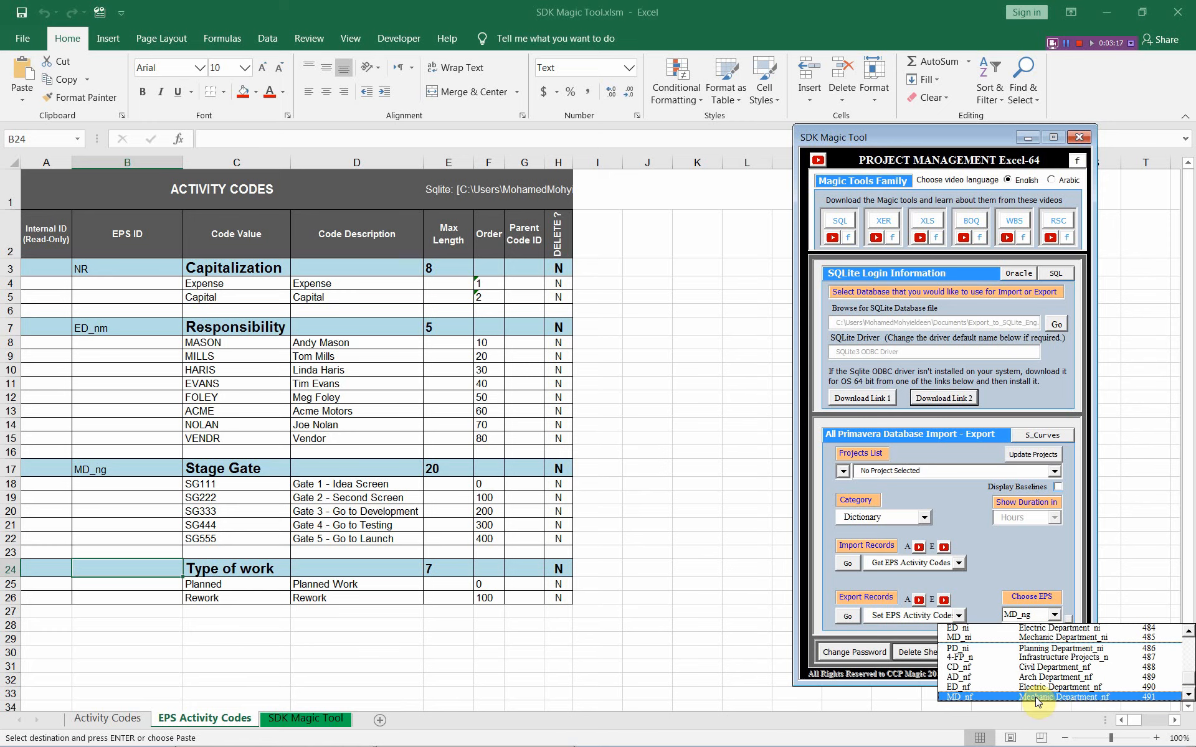
click(991, 688)
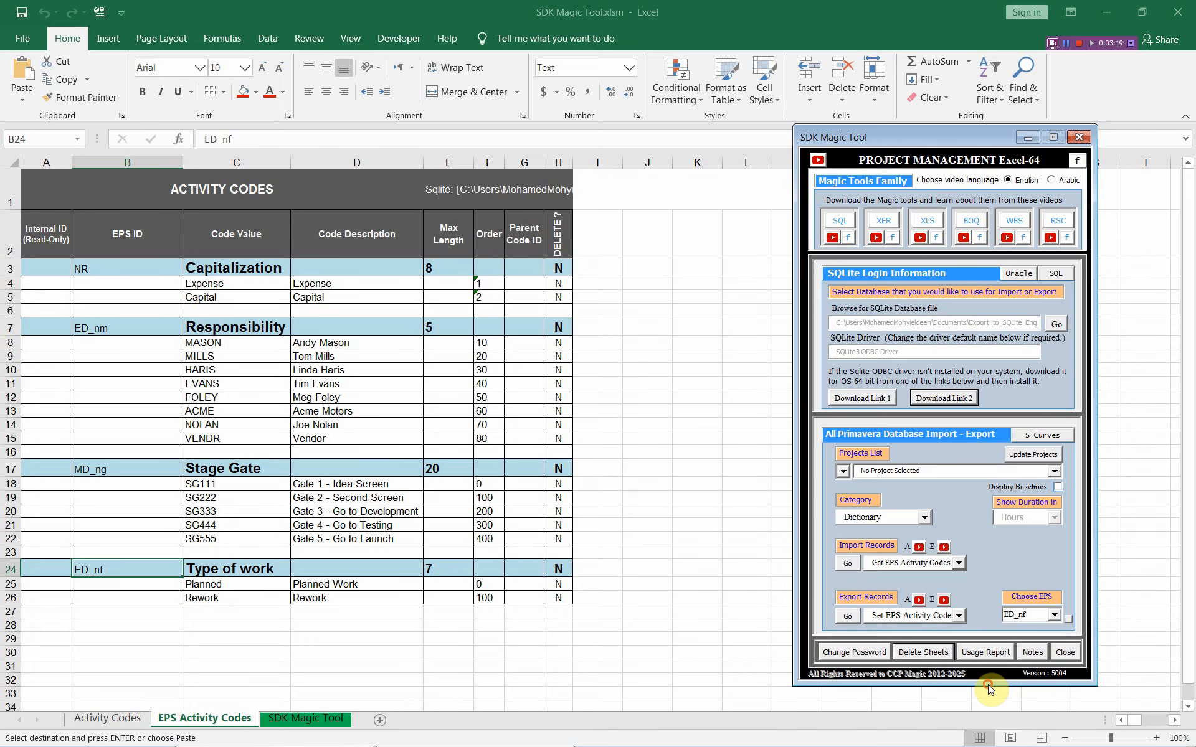
- Export the EPS activity codes from the sheet to the SQLite database and acknowledge the update
click(45, 187)
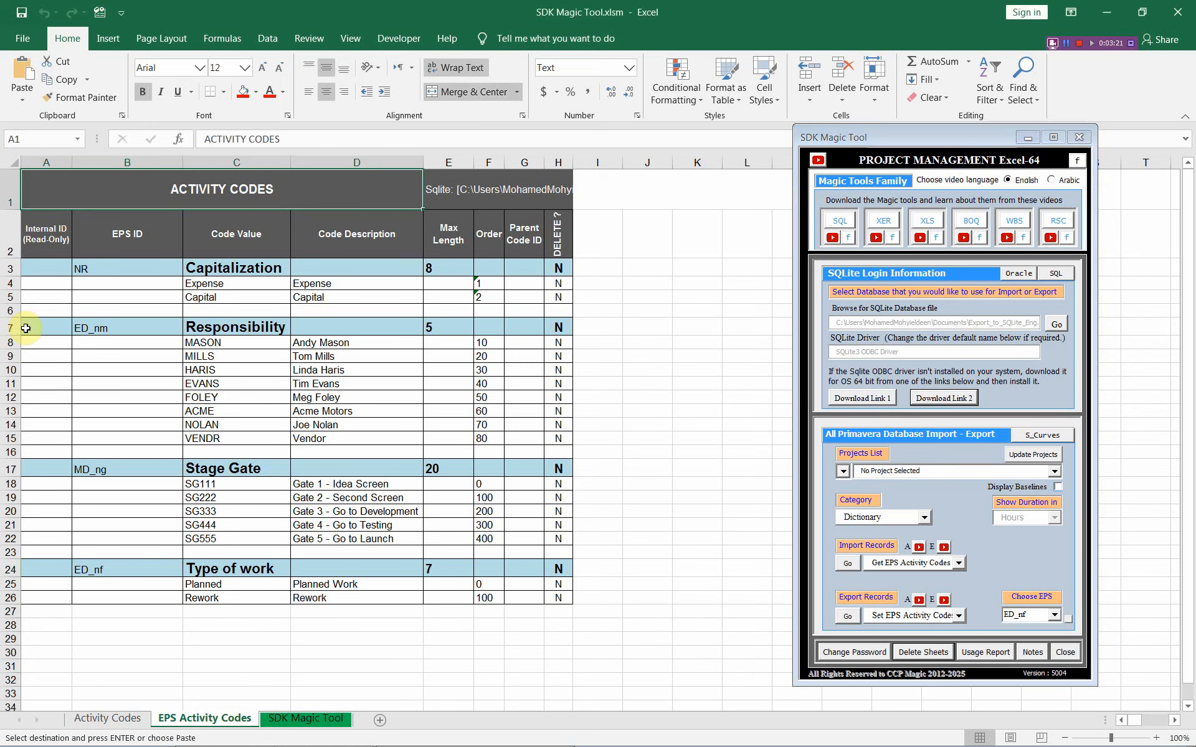
click(848, 617)
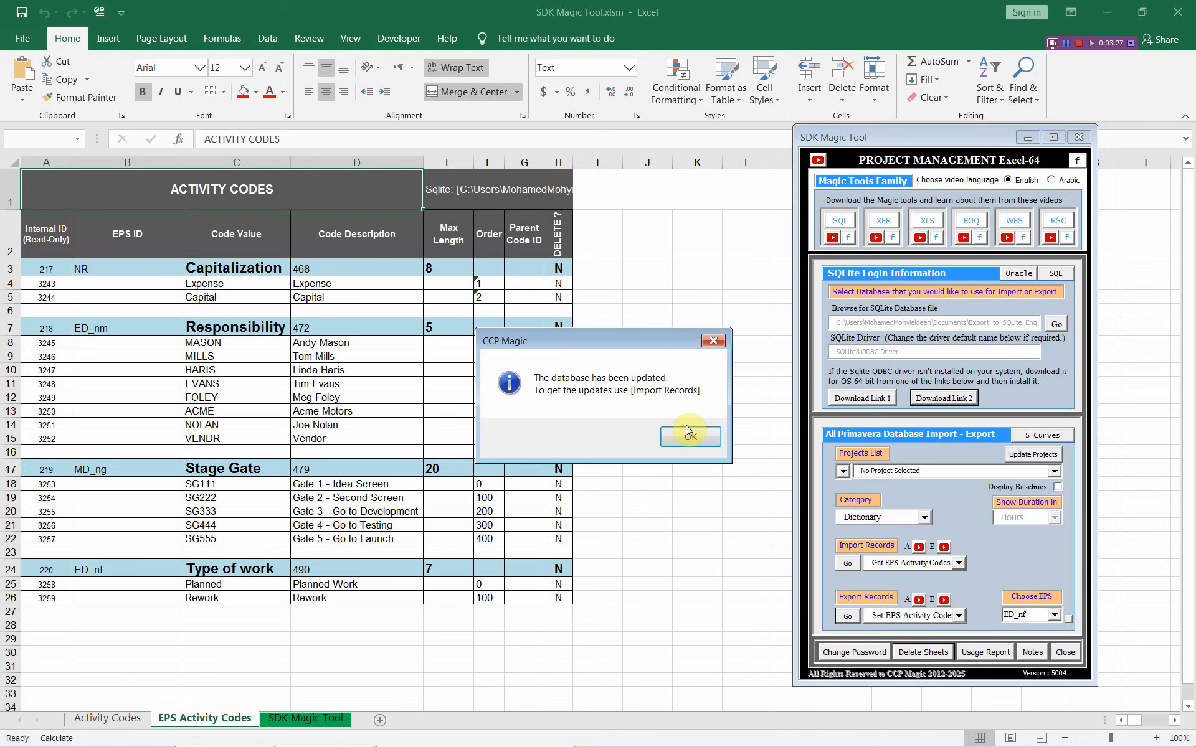
click(690, 437)
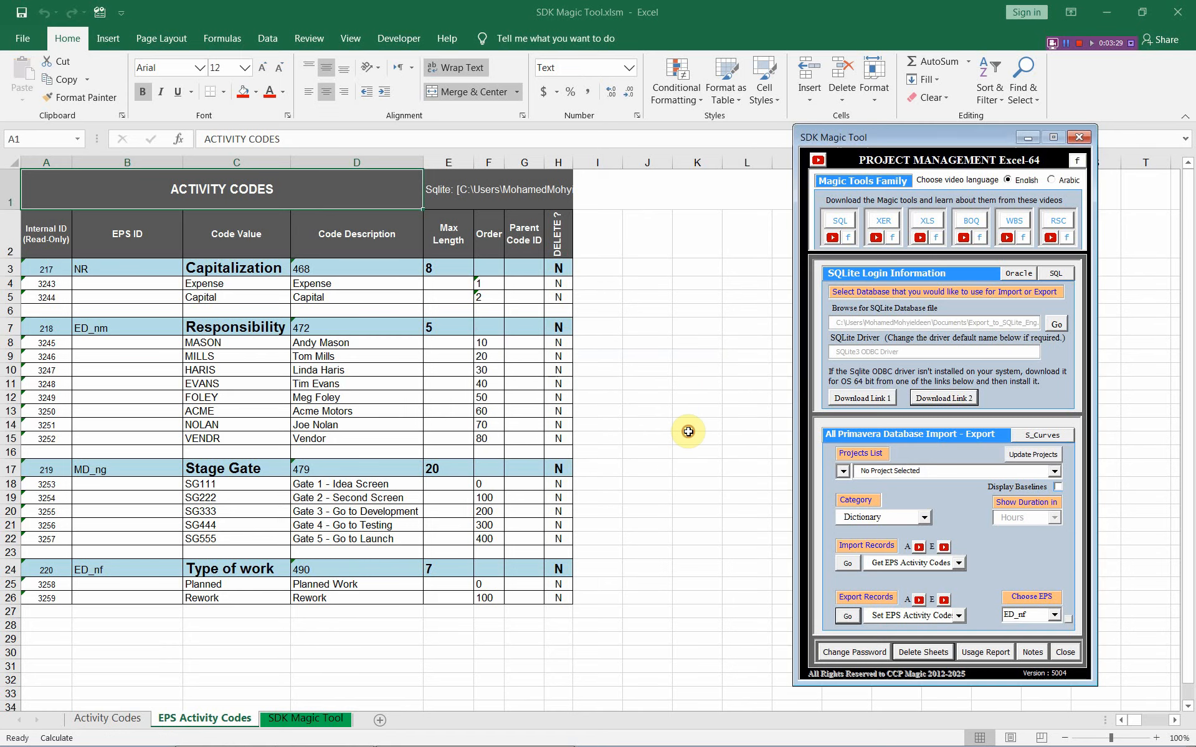
- Re-import the EPS activity codes from the database and select the Internal ID values in A3:A26
click(847, 564)
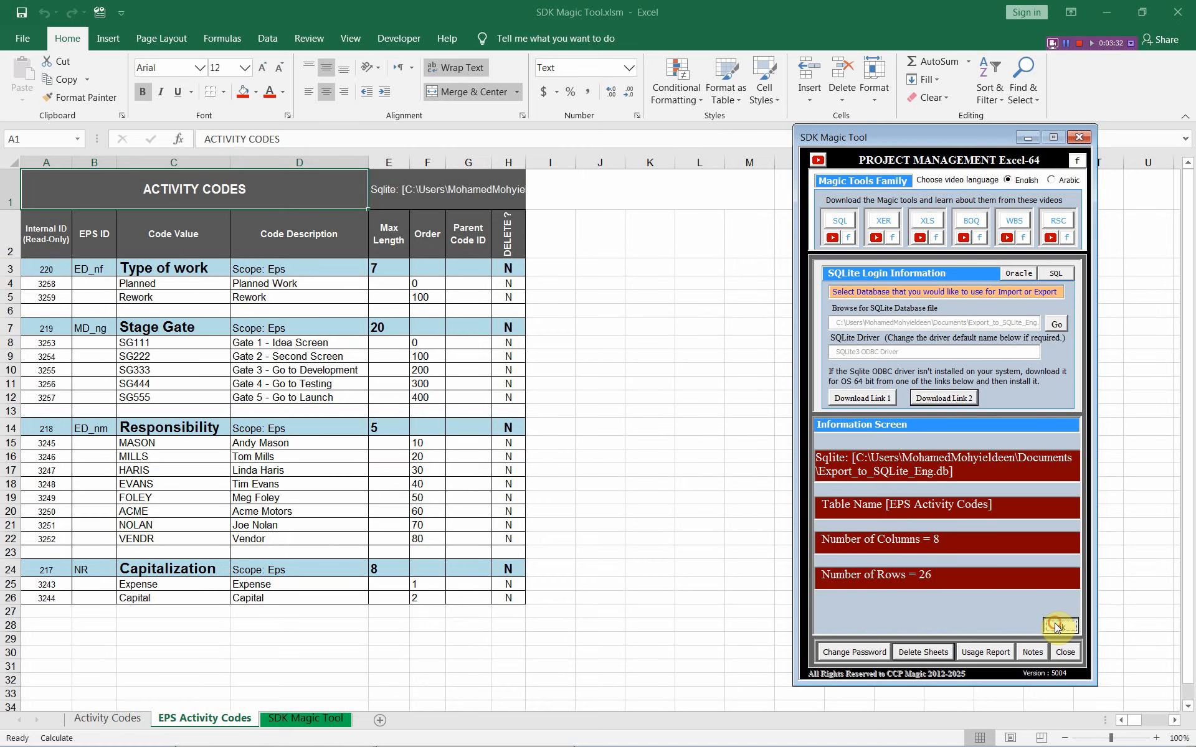
click(1059, 626)
drag(49, 269, 39, 598)
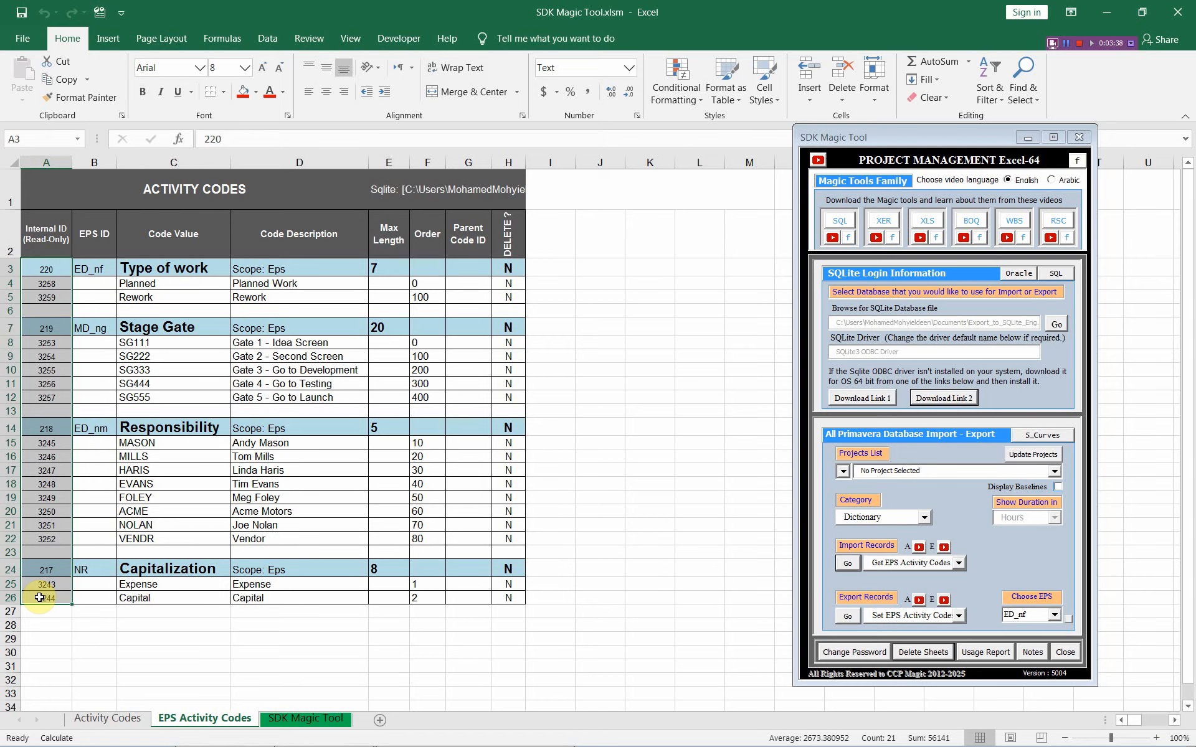
- Switch to Primavera P6 Professional and open the enterprise activity codes at EPS level
key(alt+Tab)
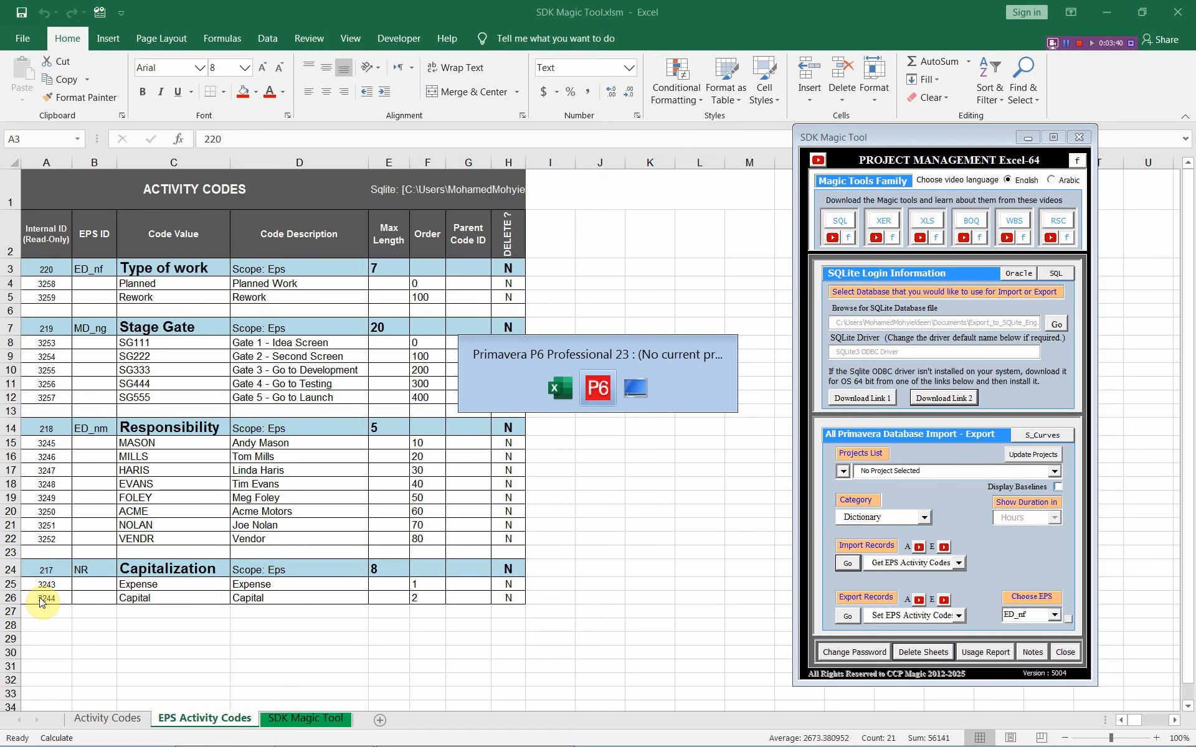
key(alt+Tab)
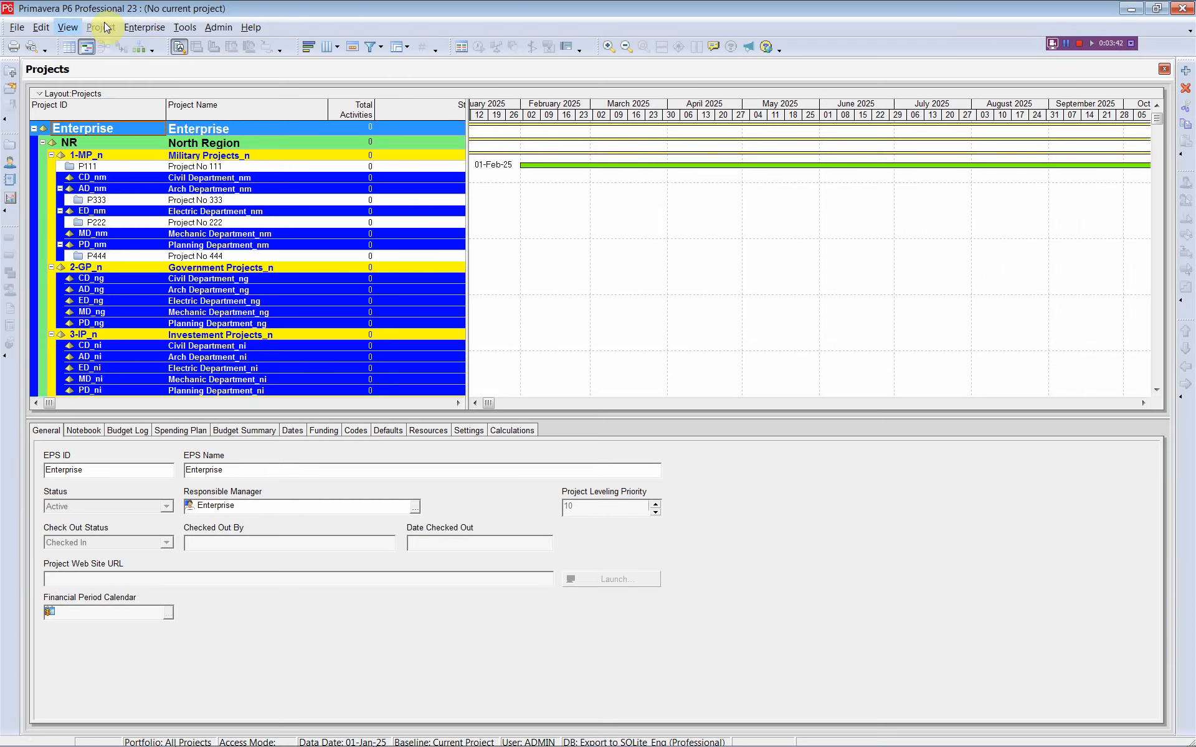
click(146, 25)
click(146, 25)
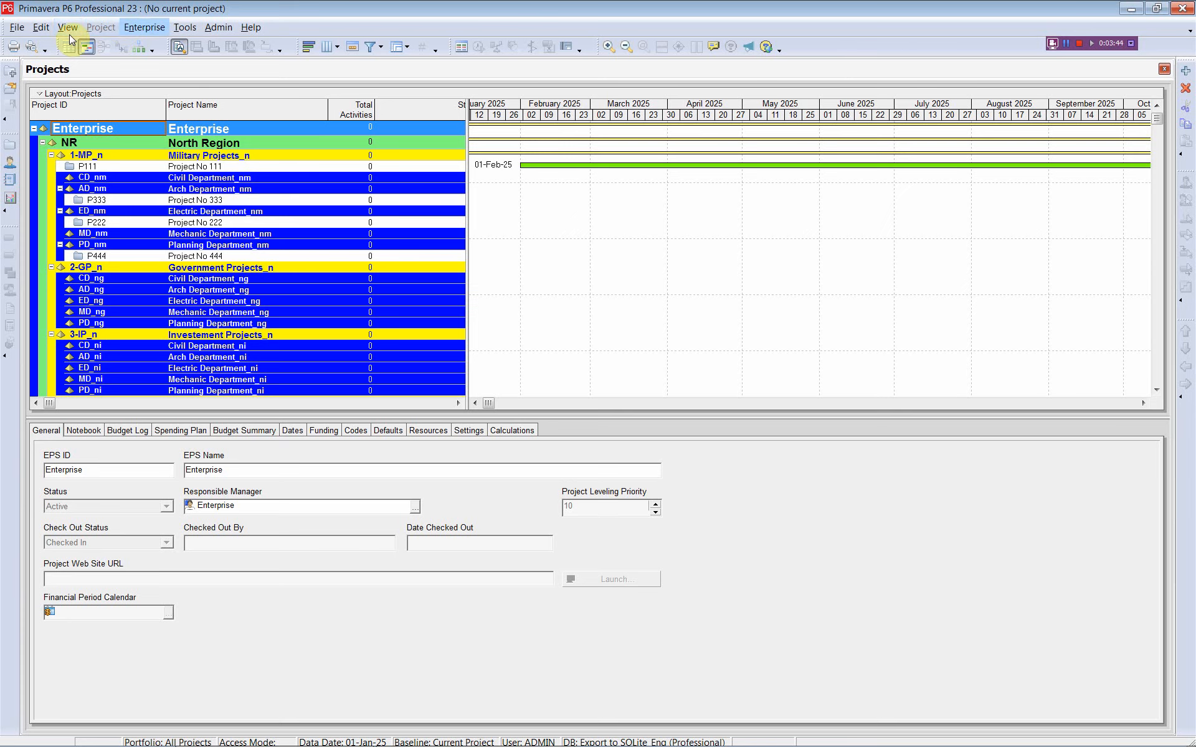
click(17, 28)
click(53, 70)
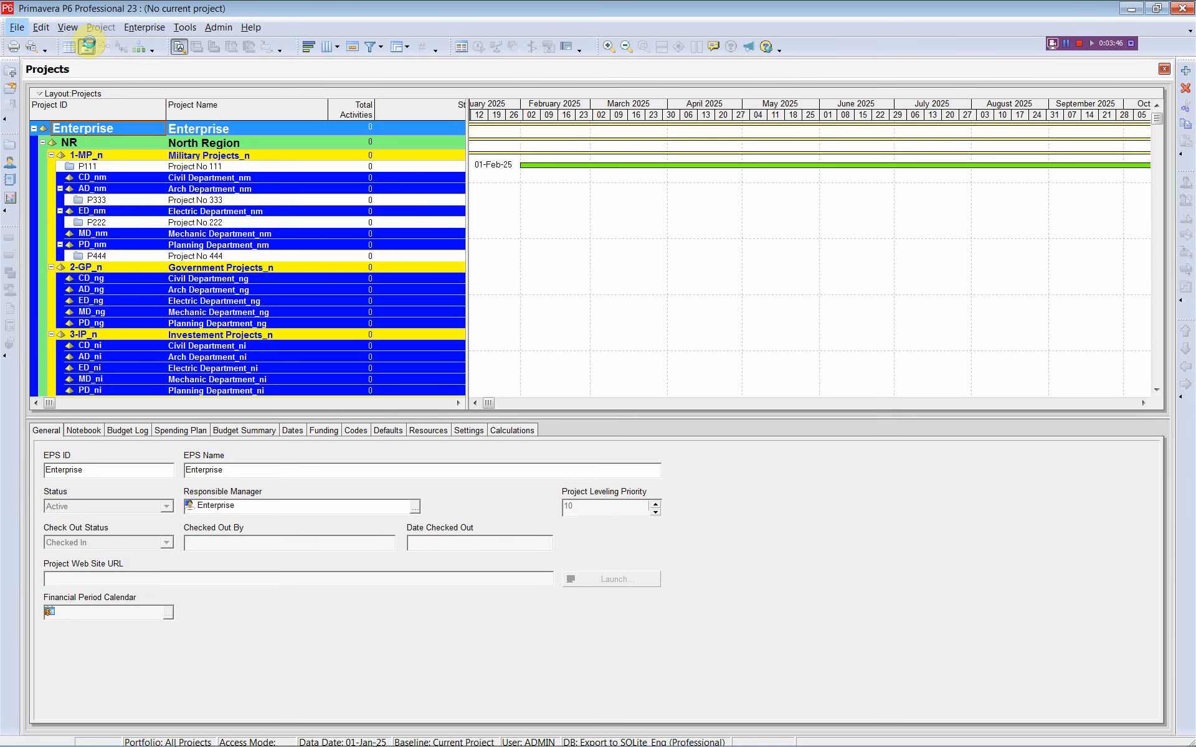
click(142, 29)
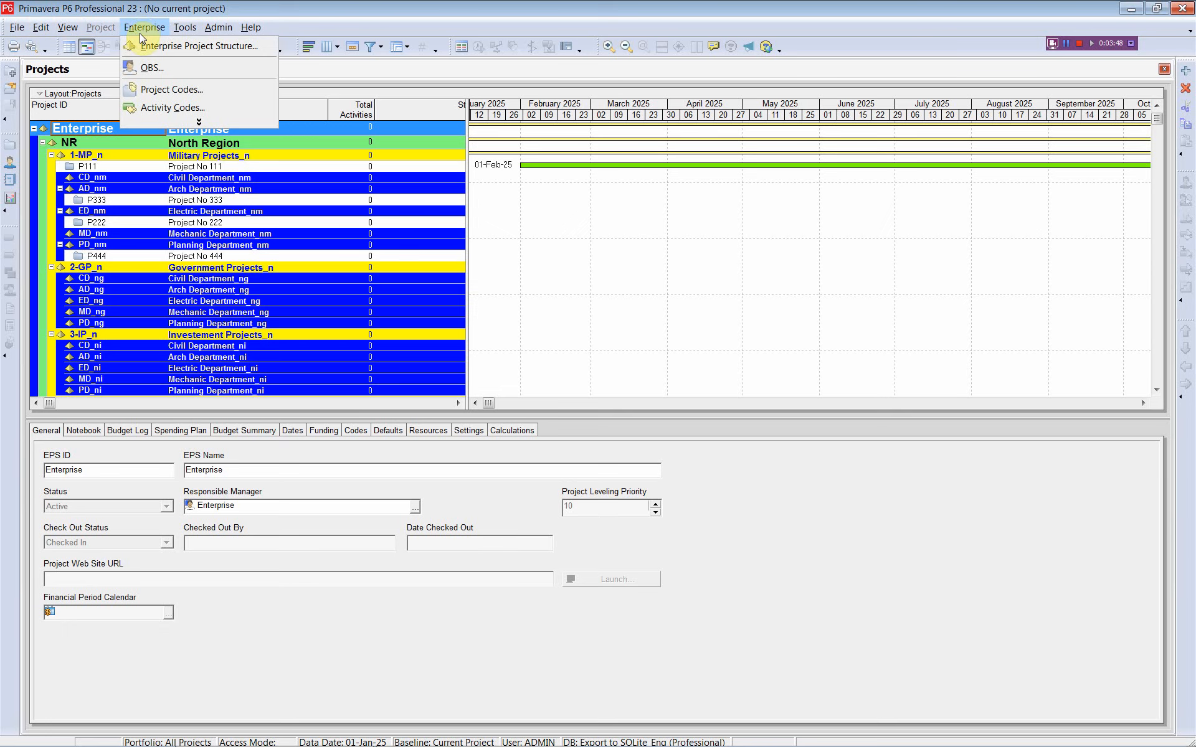
click(176, 107)
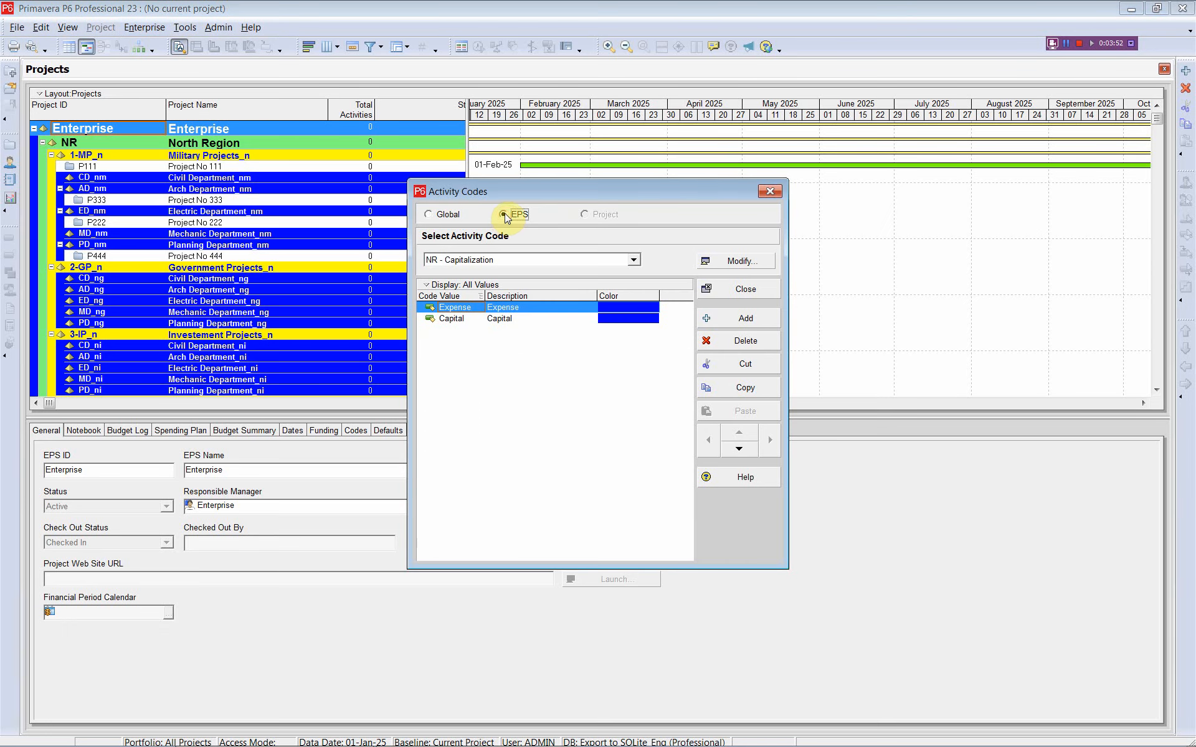
click(505, 216)
- Examine the values of the ED_nm - Responsibility and MD_ng - Stage Gate codes, and close the activity codes dialog
click(633, 265)
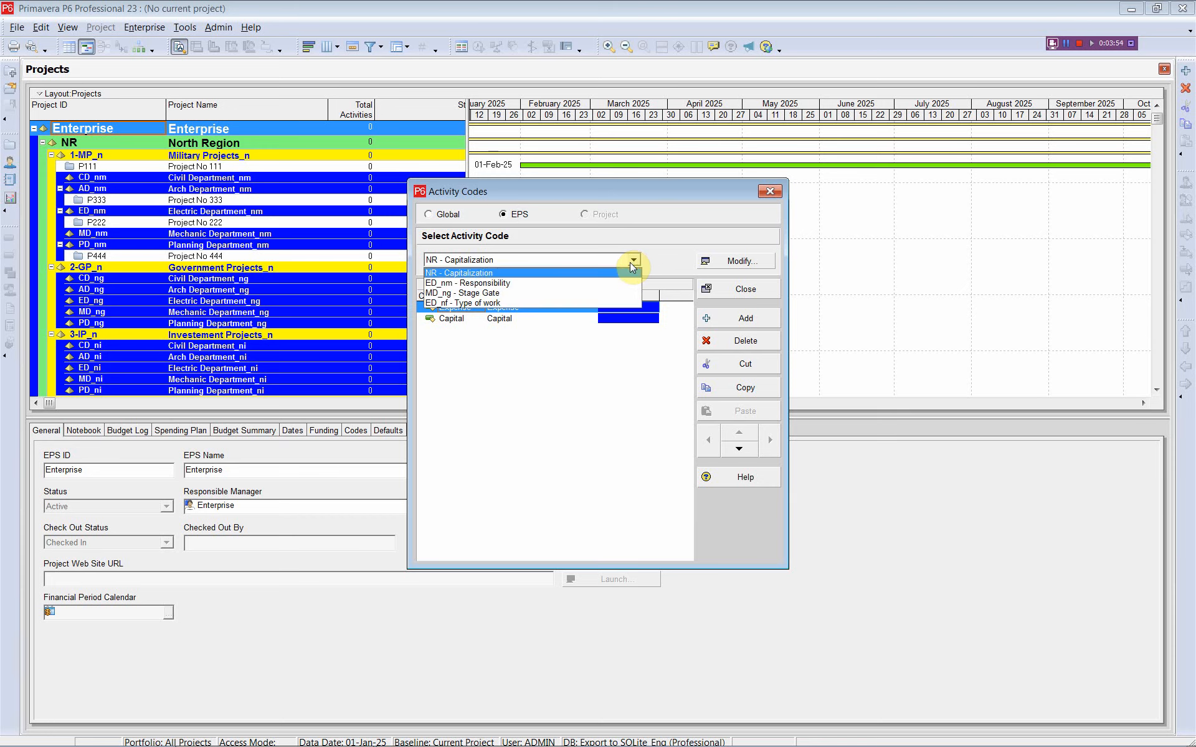
click(553, 286)
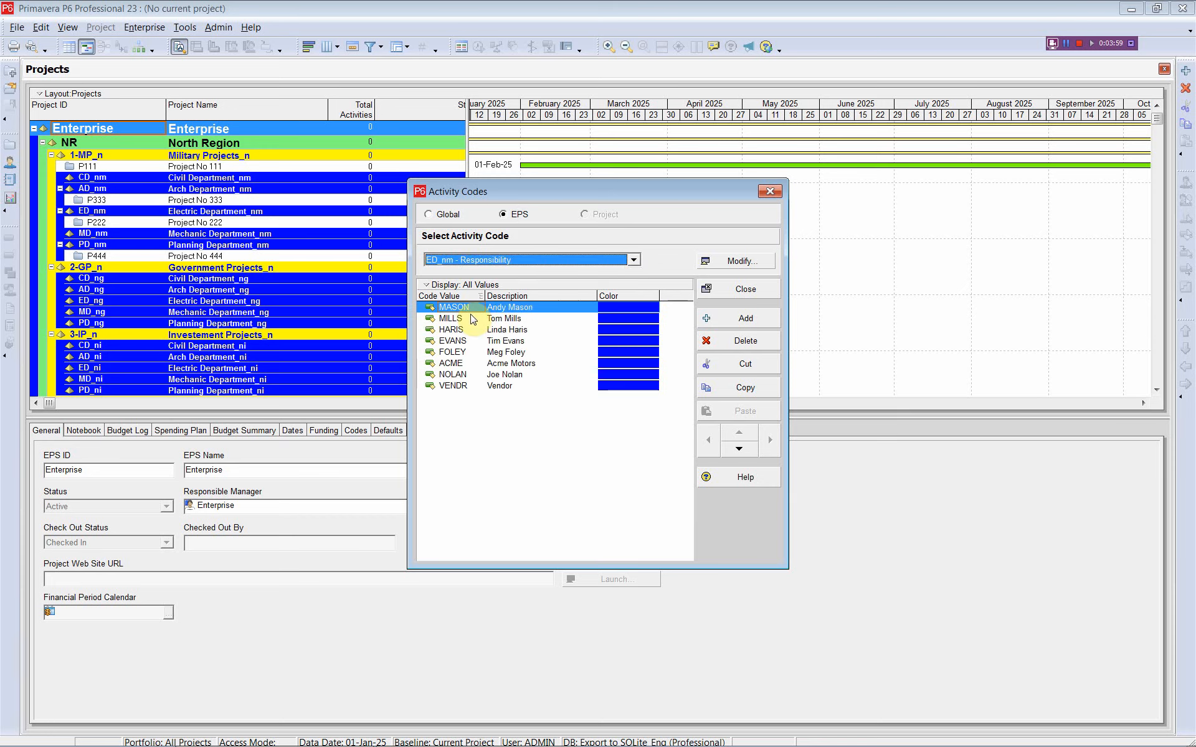
click(634, 256)
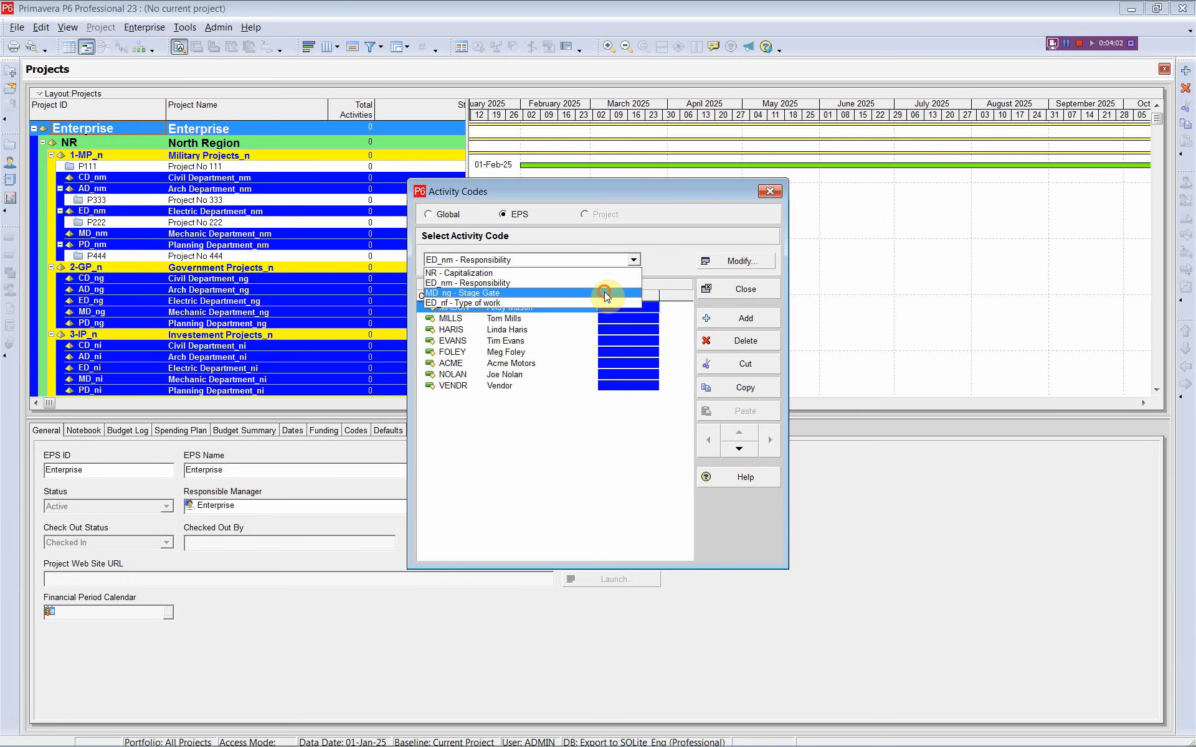
click(605, 294)
click(631, 263)
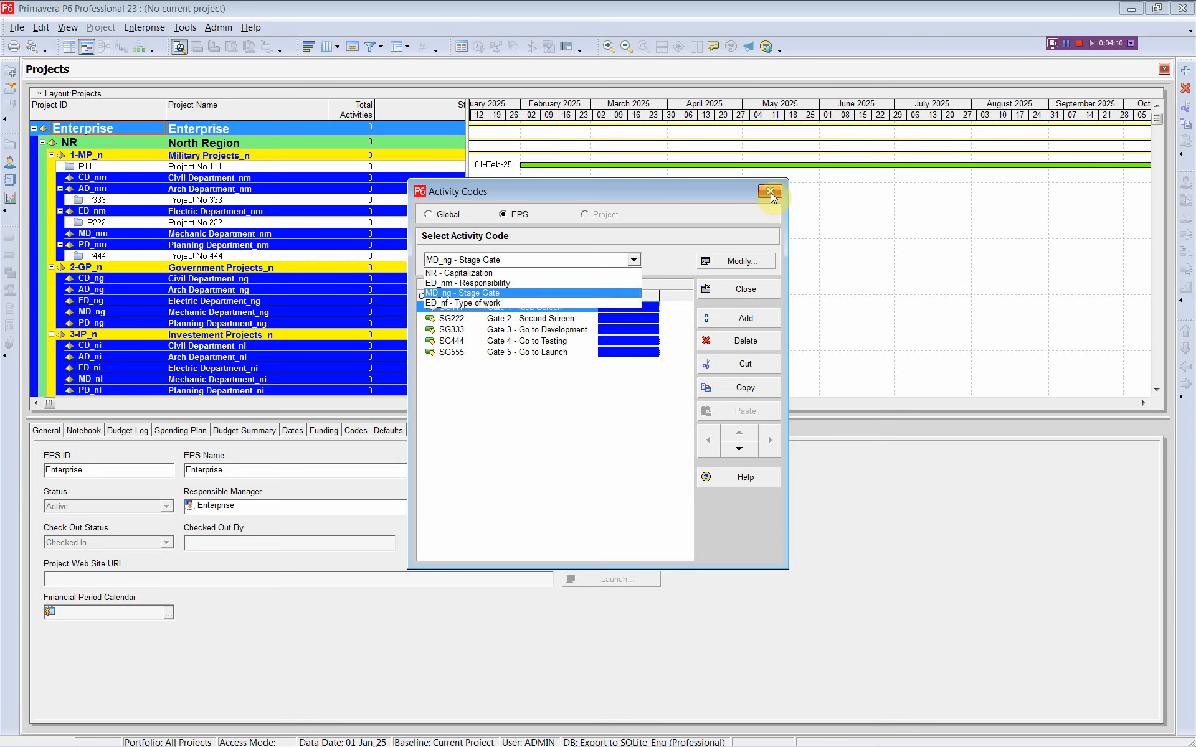
click(540, 291)
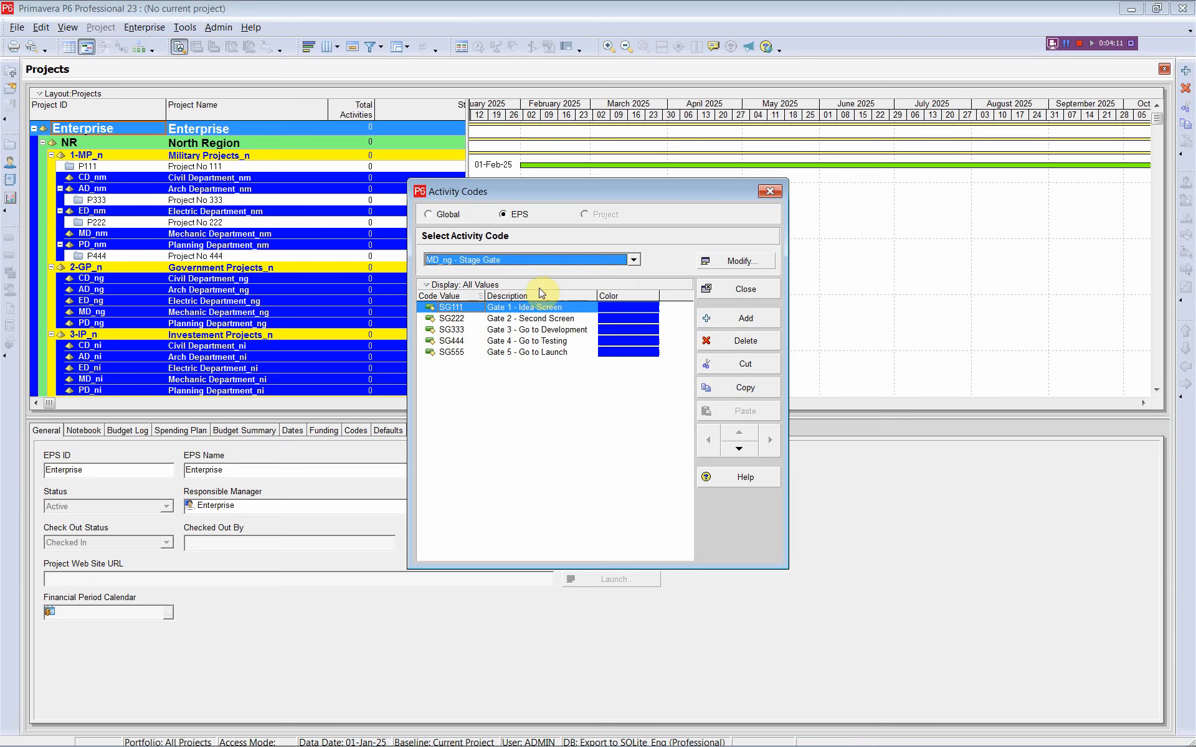
click(766, 194)
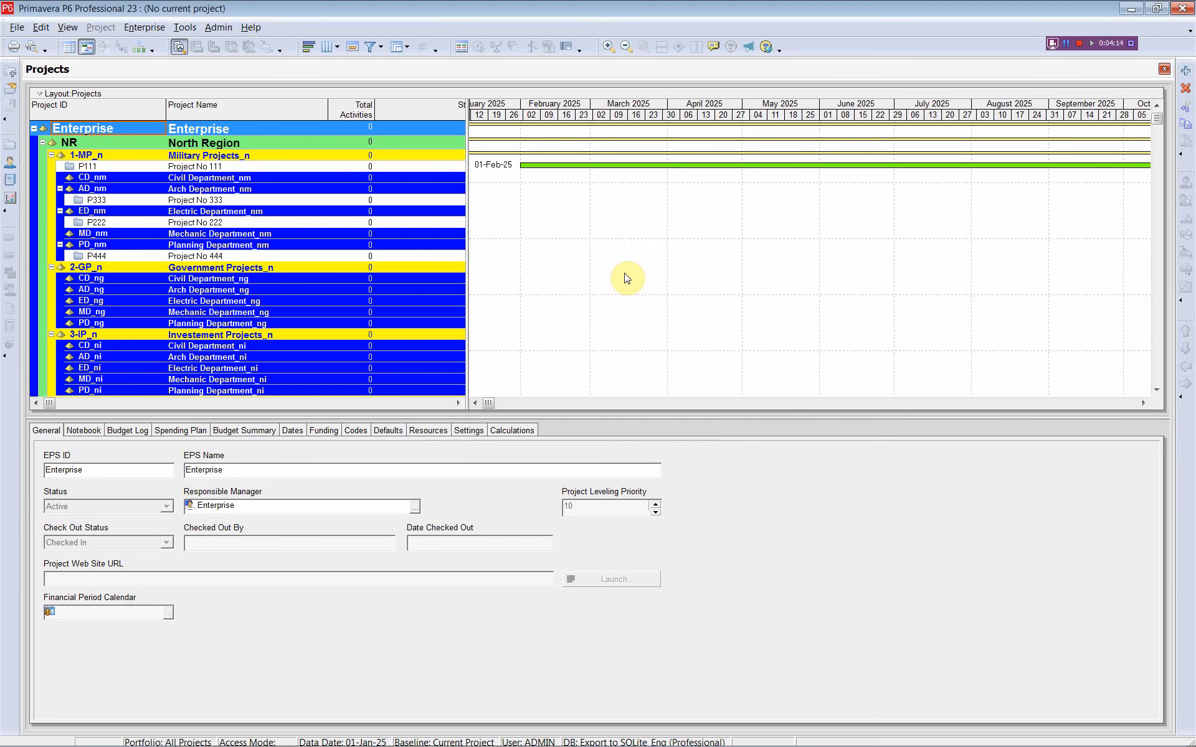
- Switch back to Excel and mark the Responsibility code and the Capital value of Capitalization for deletion with y
key(alt+Tab)
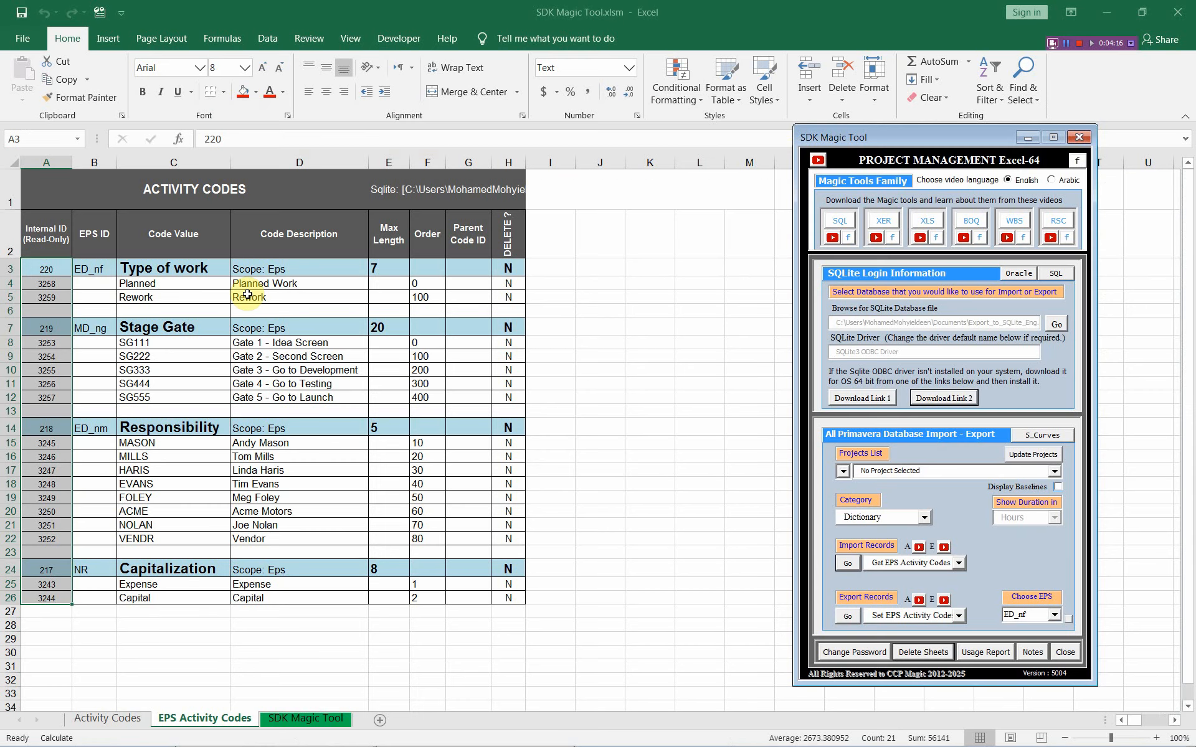
click(177, 334)
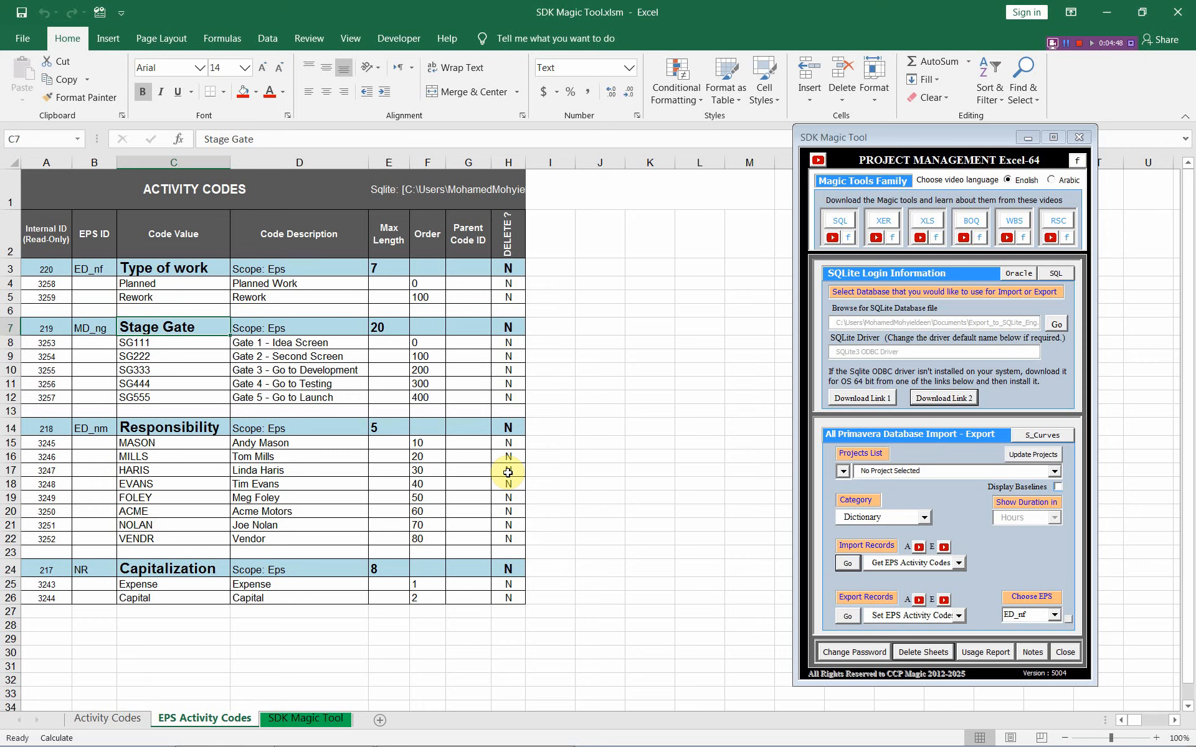
click(508, 429)
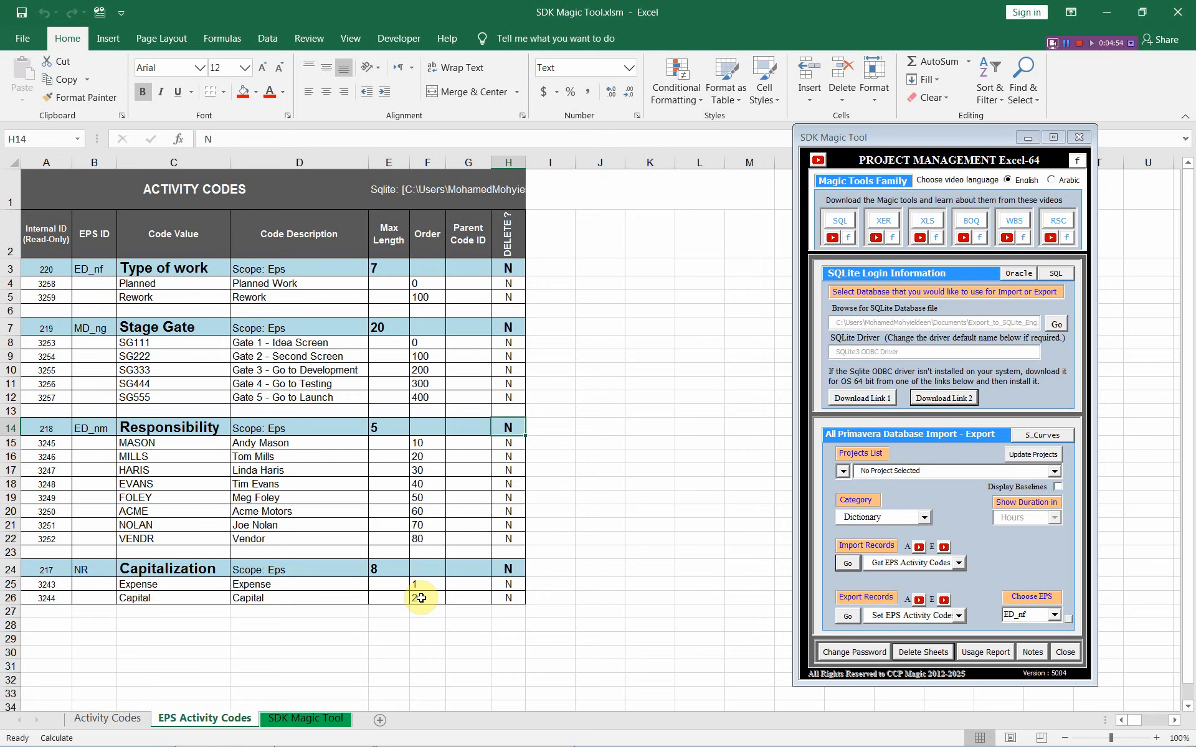
text(y)
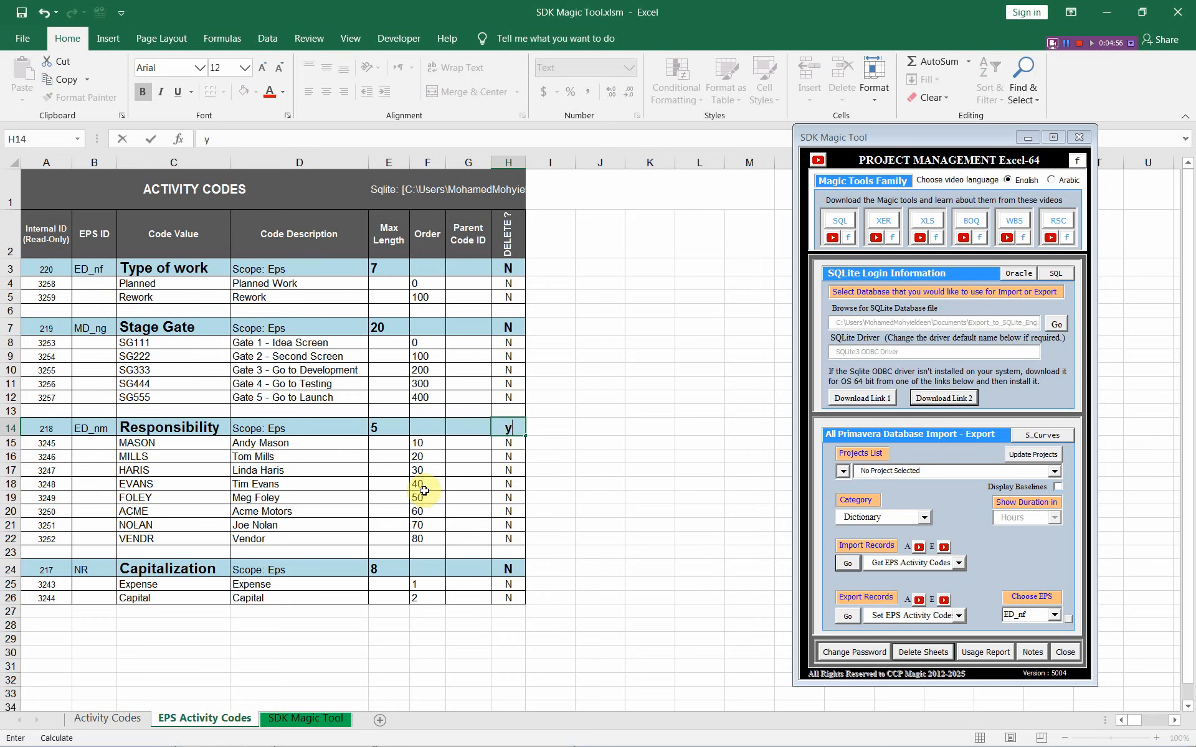
click(471, 433)
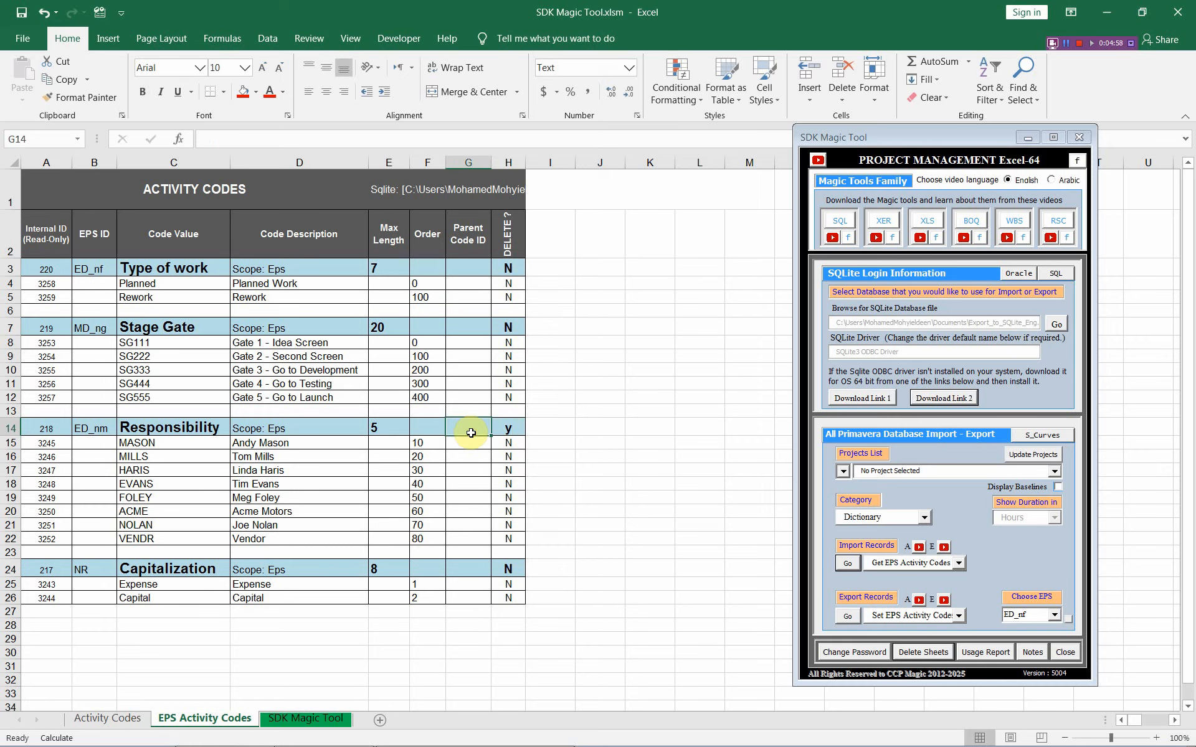
click(504, 594)
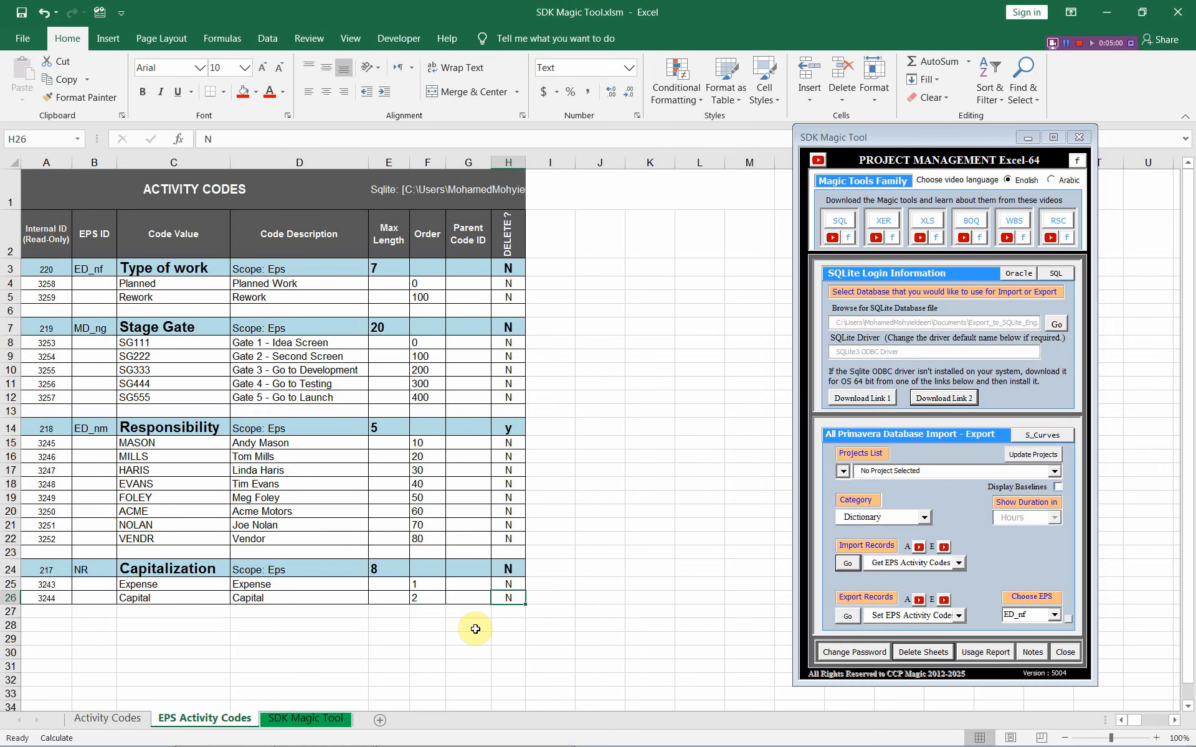
text(y)
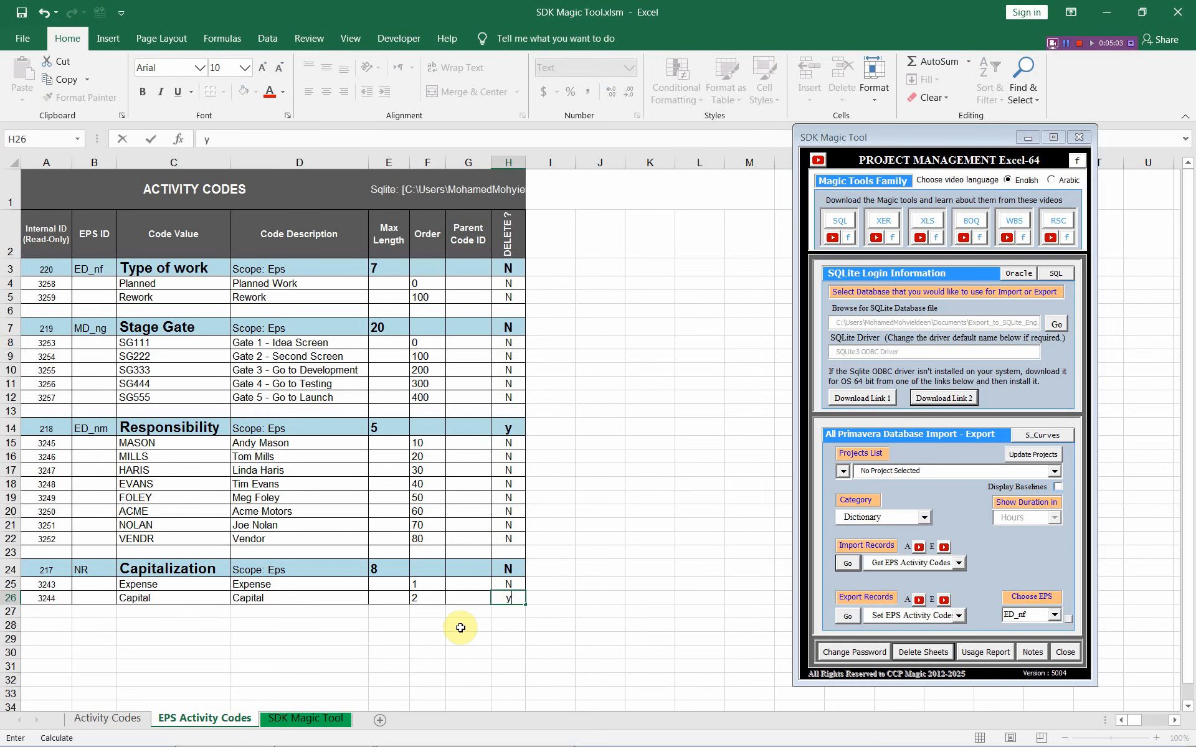
click(428, 624)
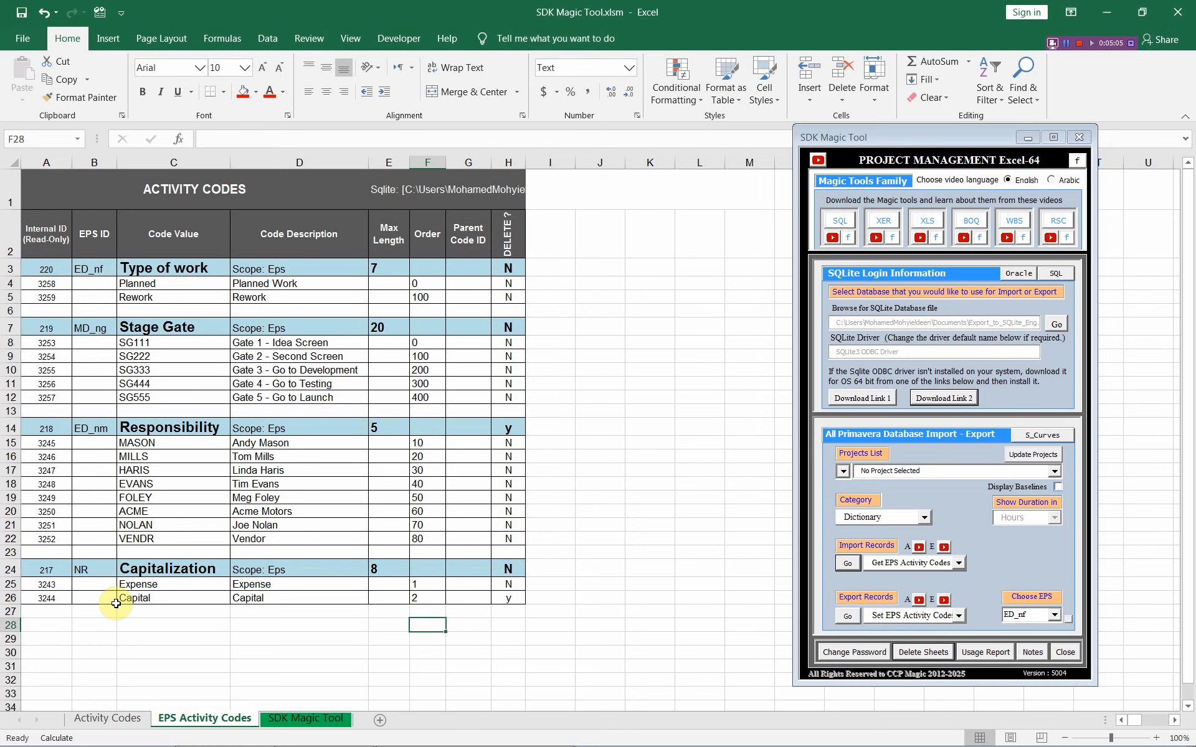
- Export the EPS activity codes to apply the deletions, agreeing to permanently remove the Responsibility code type with all its values
click(850, 615)
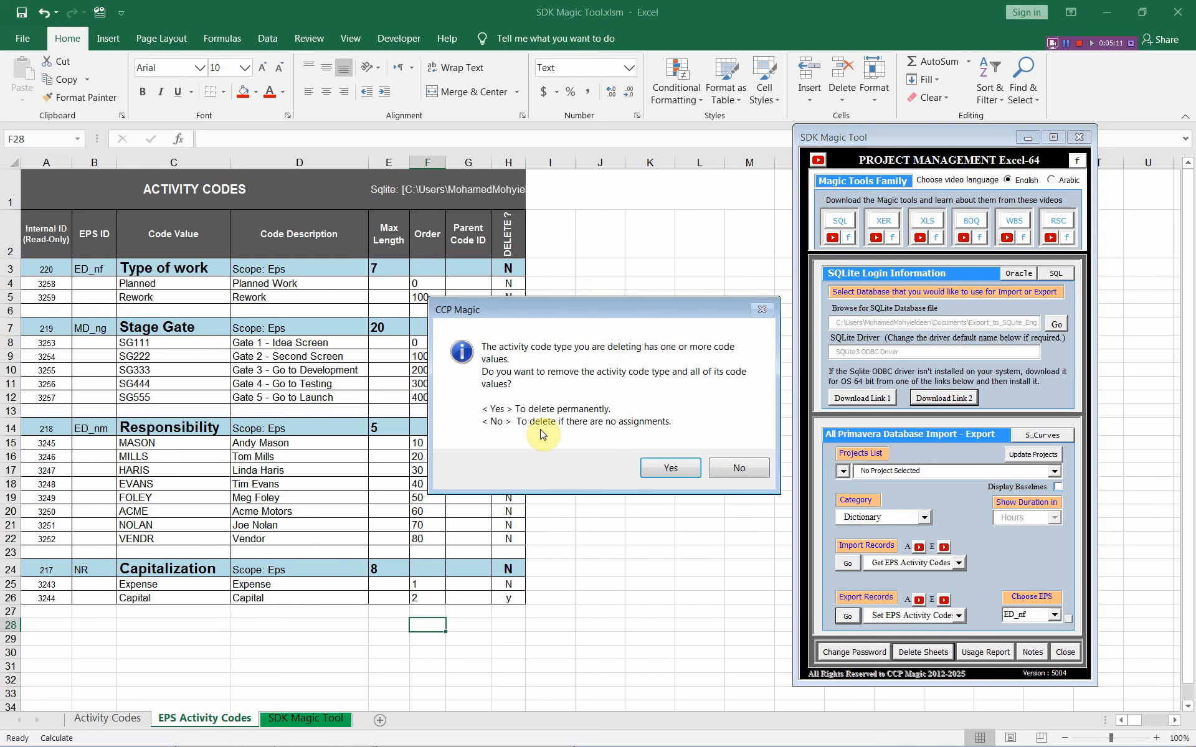
drag(586, 307, 683, 312)
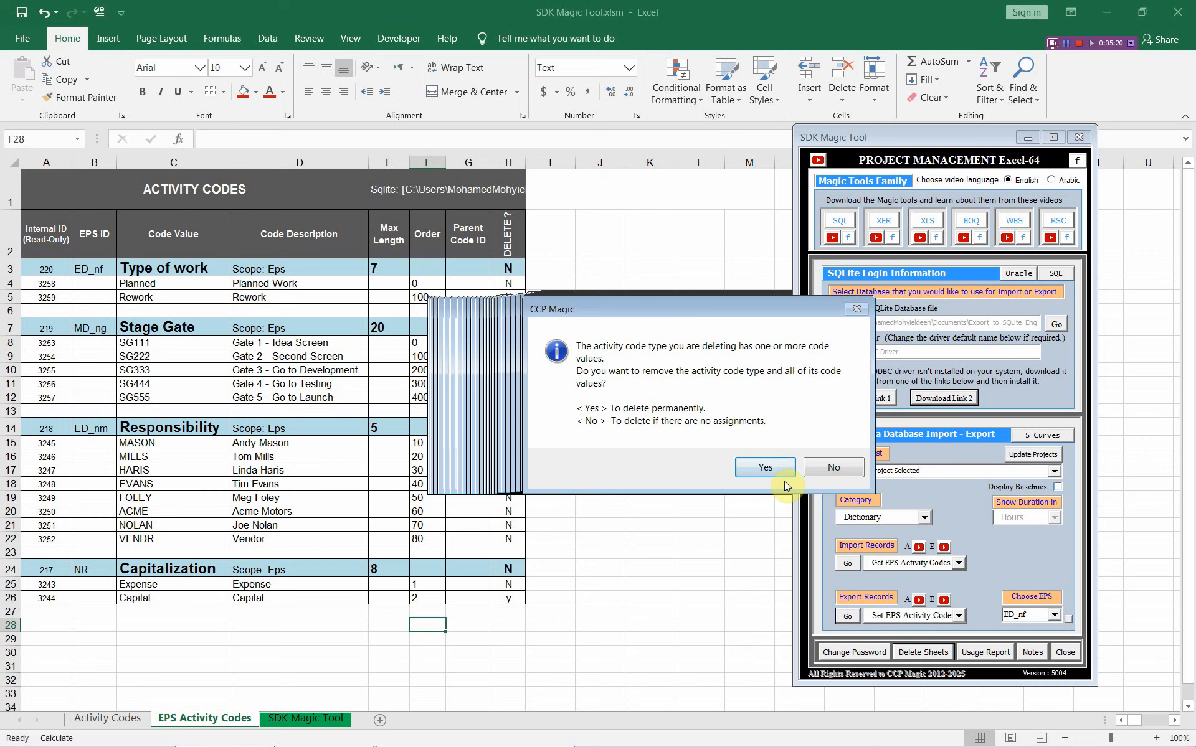
click(752, 466)
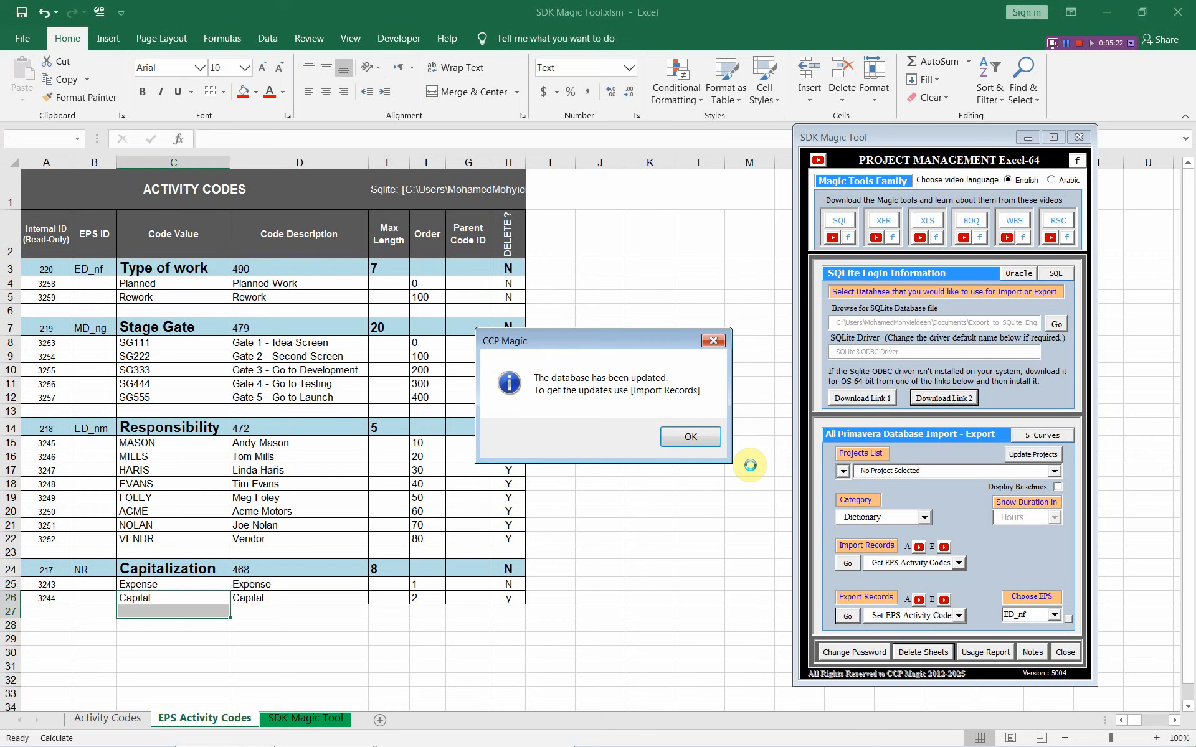
click(699, 438)
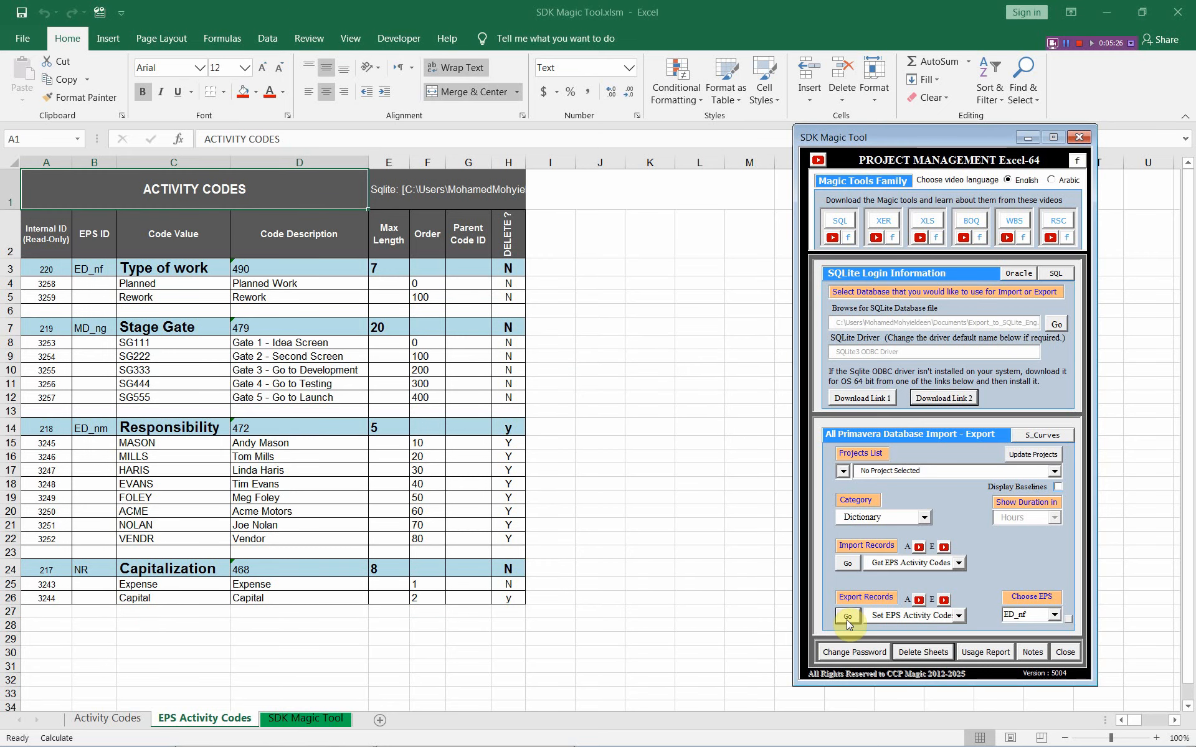
- Import the EPS activity codes again to refresh the sheet after the deletions, and dismiss the import information
click(847, 563)
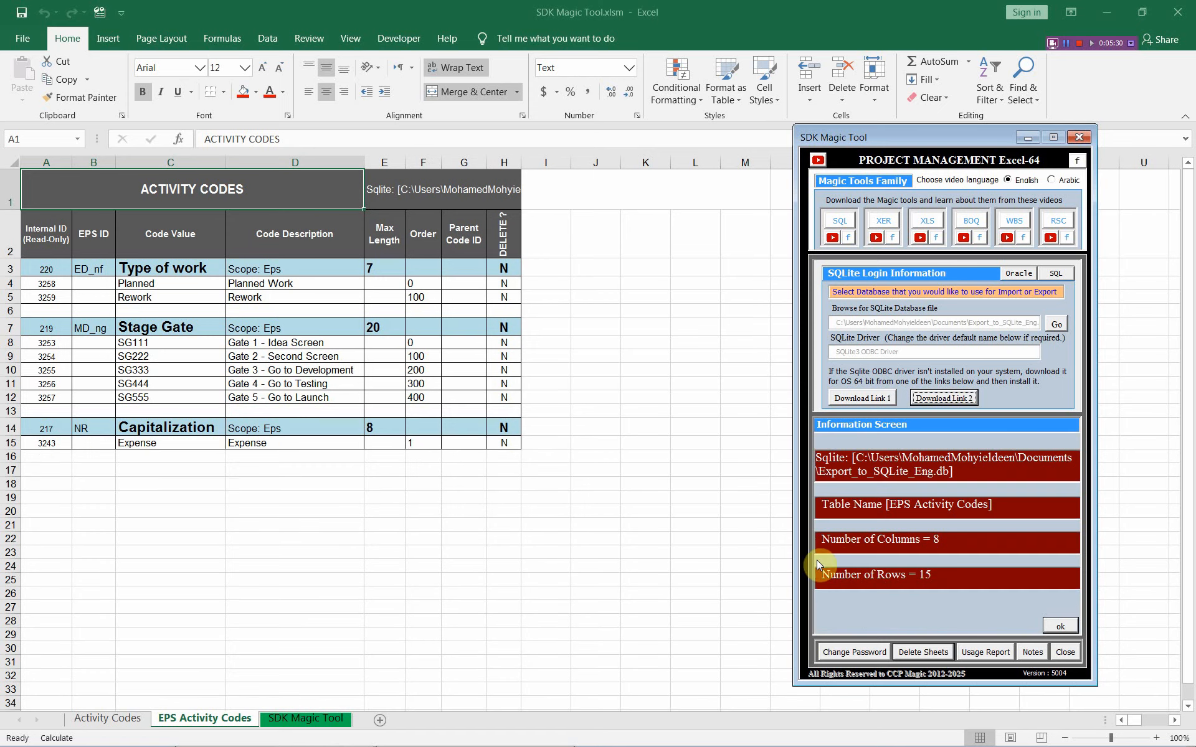
click(510, 442)
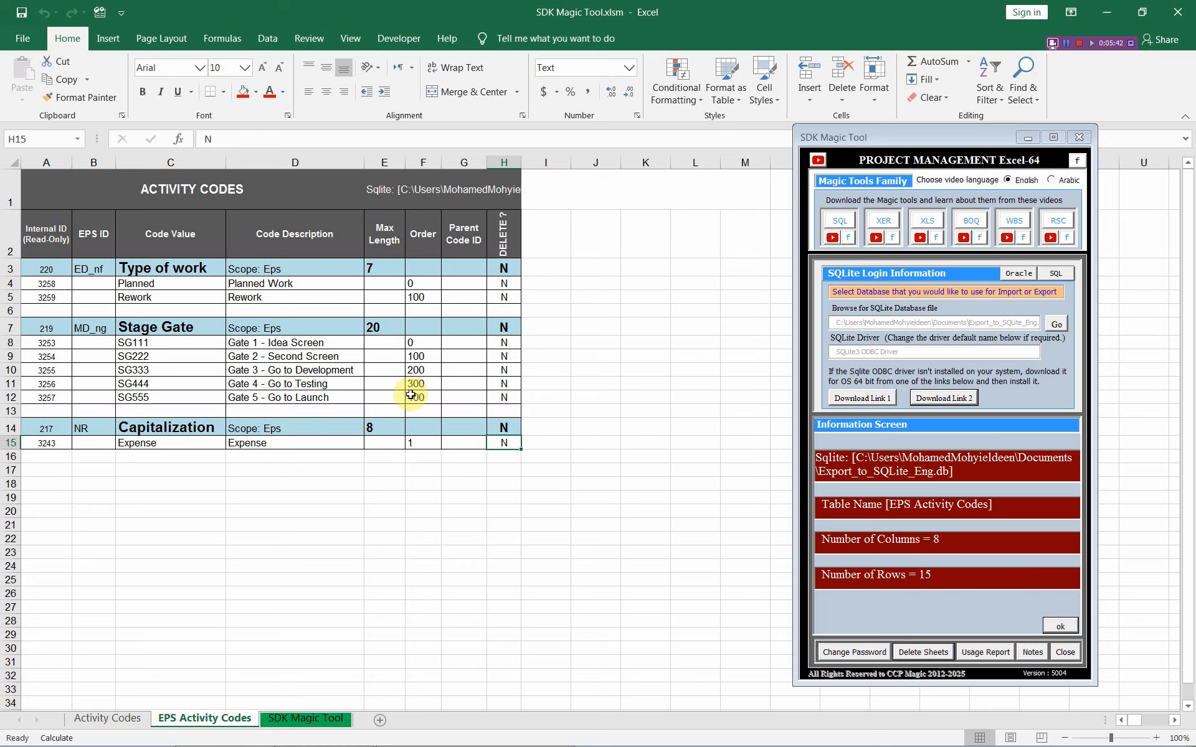
click(1061, 627)
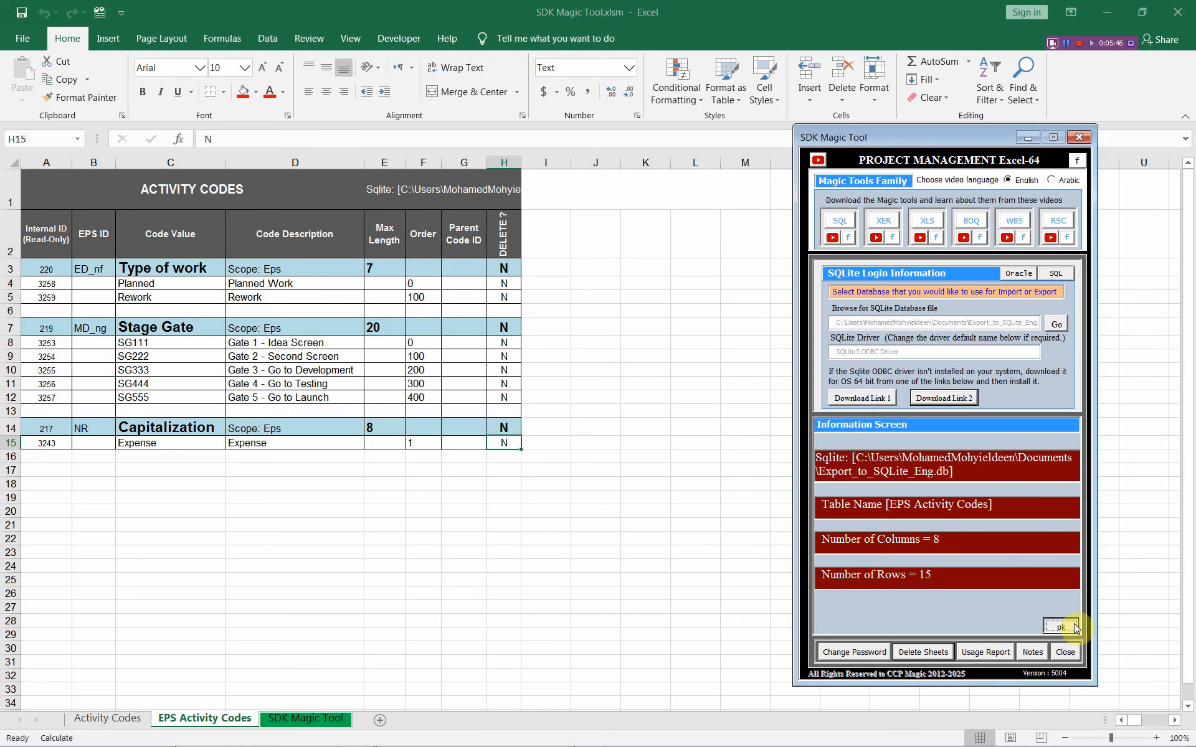